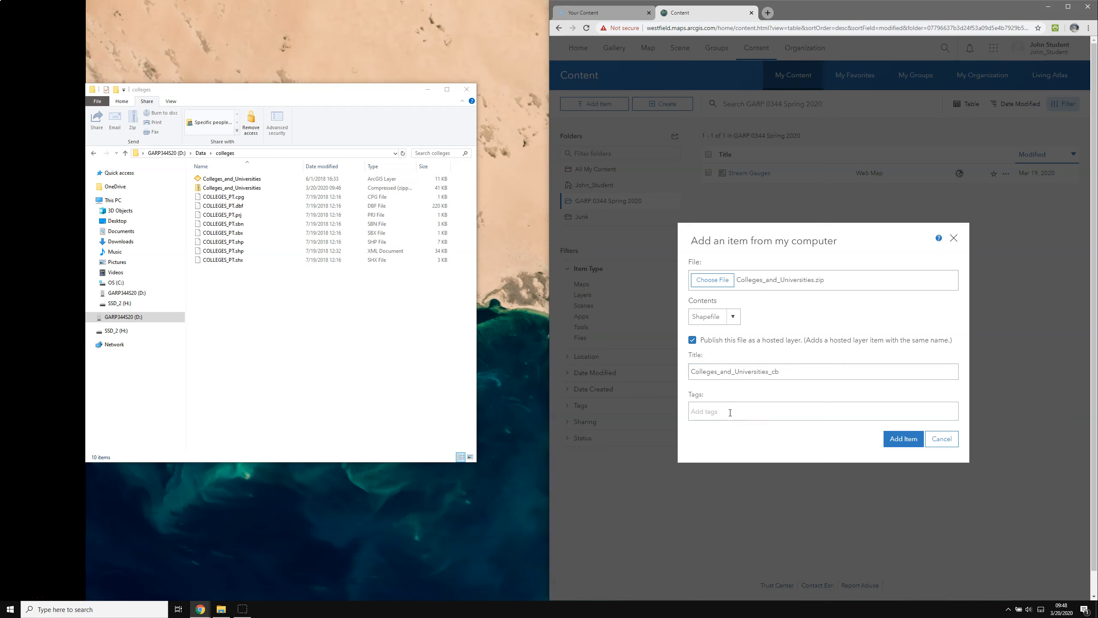
# Tag the shapefile Test and publish it as hosted layer Colleges_and_Universities_cb.
pyautogui.write('Test')
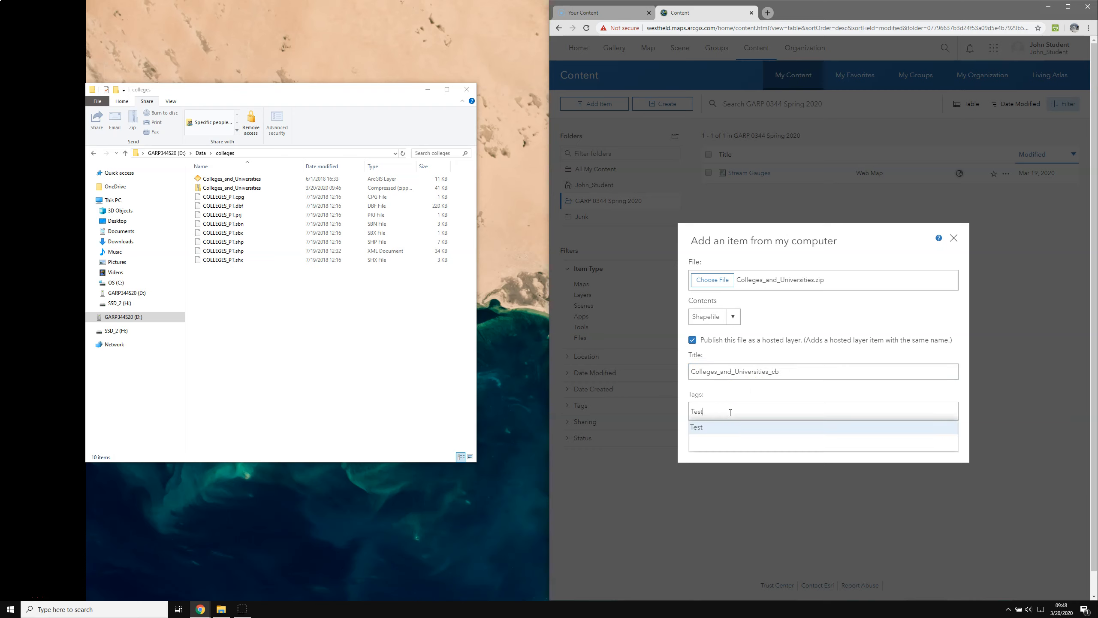
pyautogui.press('Return')
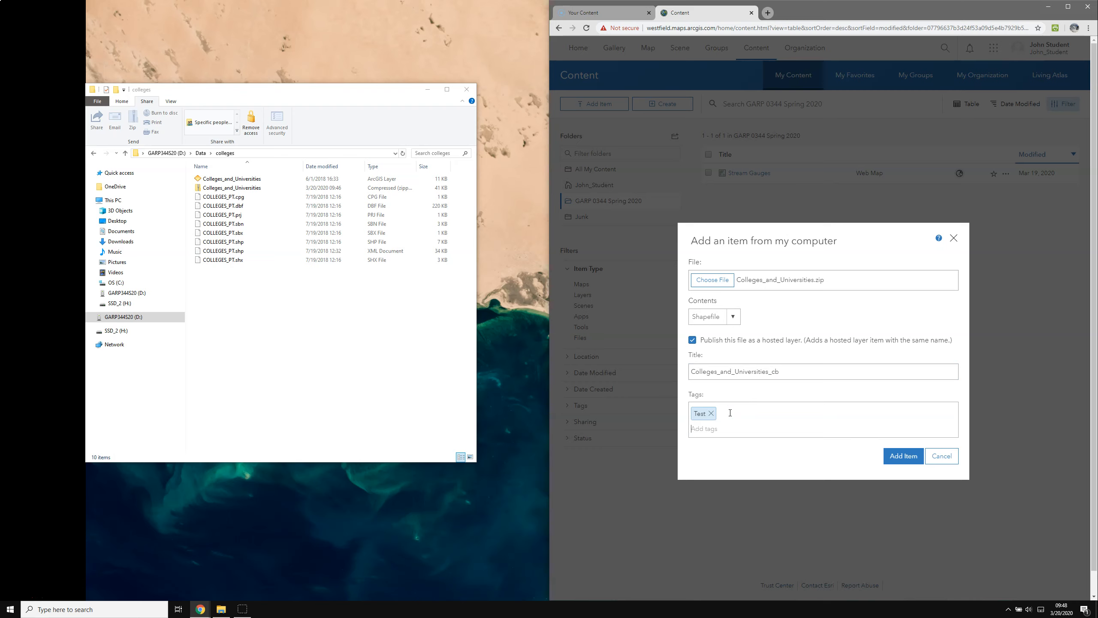
pyautogui.click(907, 459)
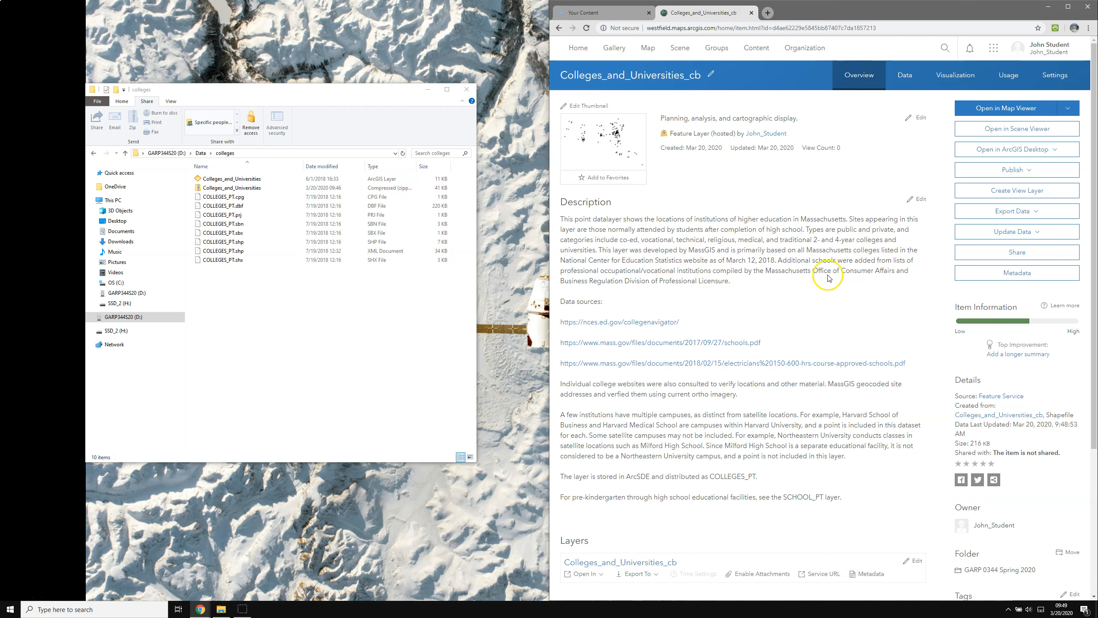
# Open the Colleges_and_Universities_cb item from My Content and add it to a new map.
pyautogui.click(755, 50)
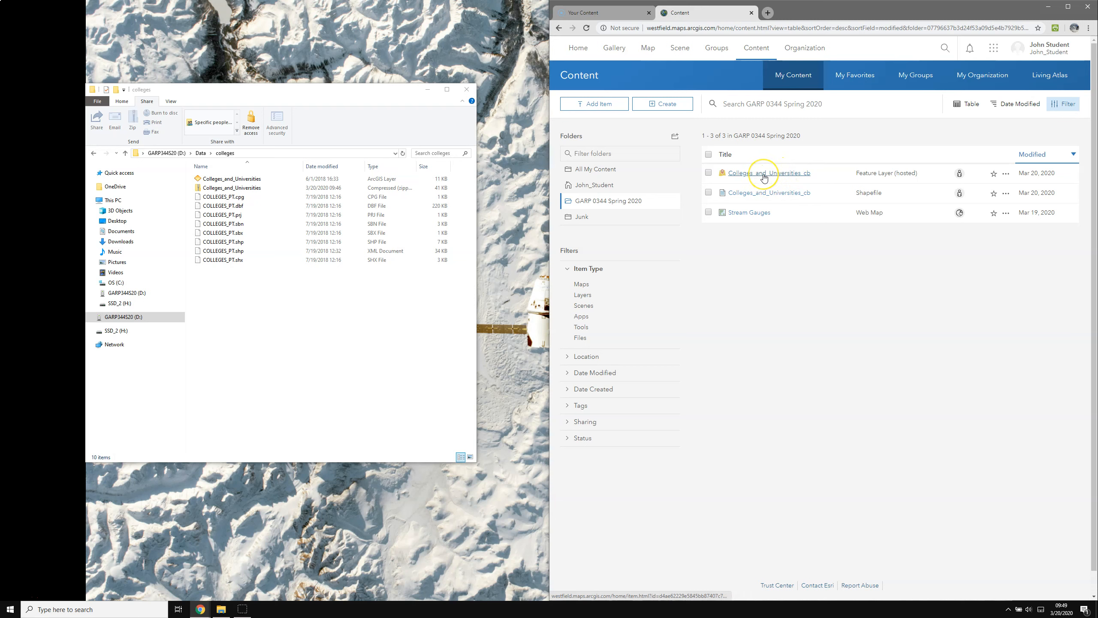
pyautogui.click(747, 174)
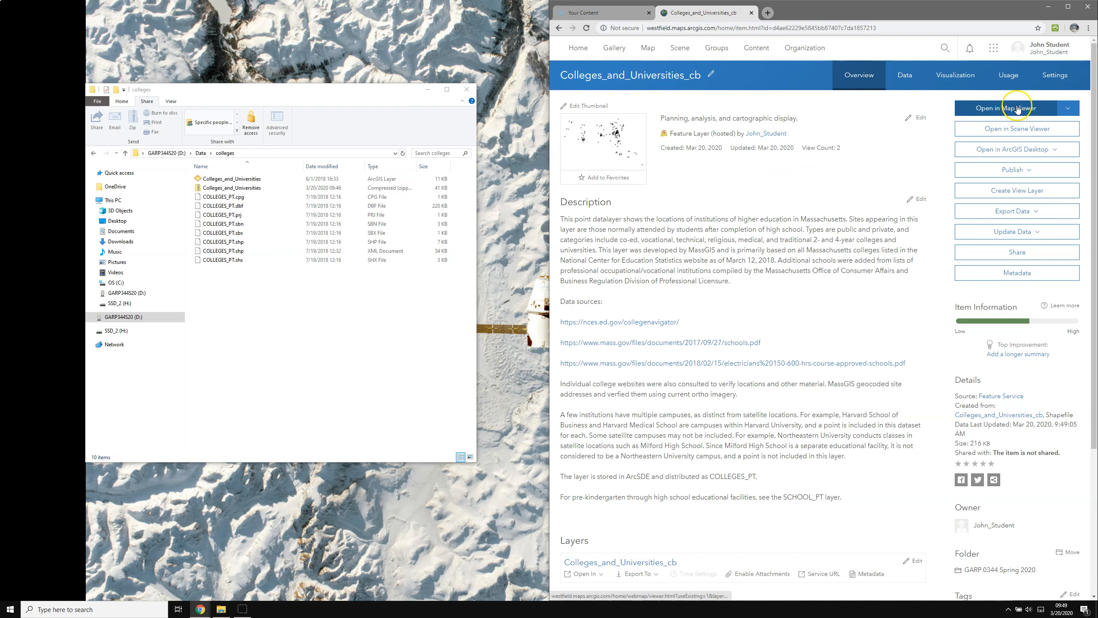
pyautogui.click(1068, 108)
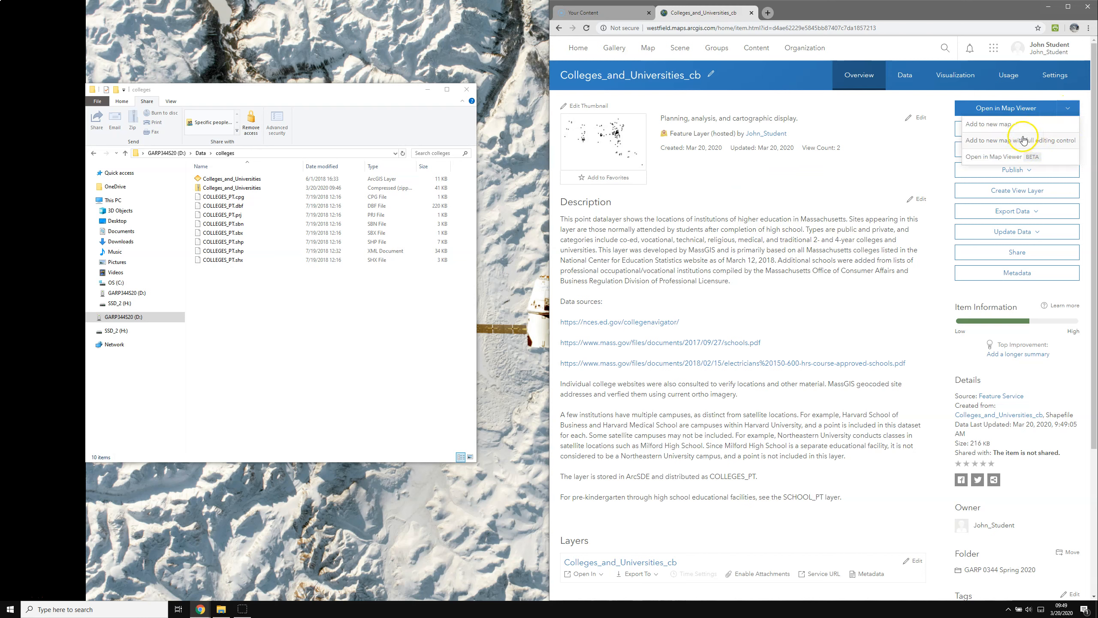
pyautogui.click(1000, 141)
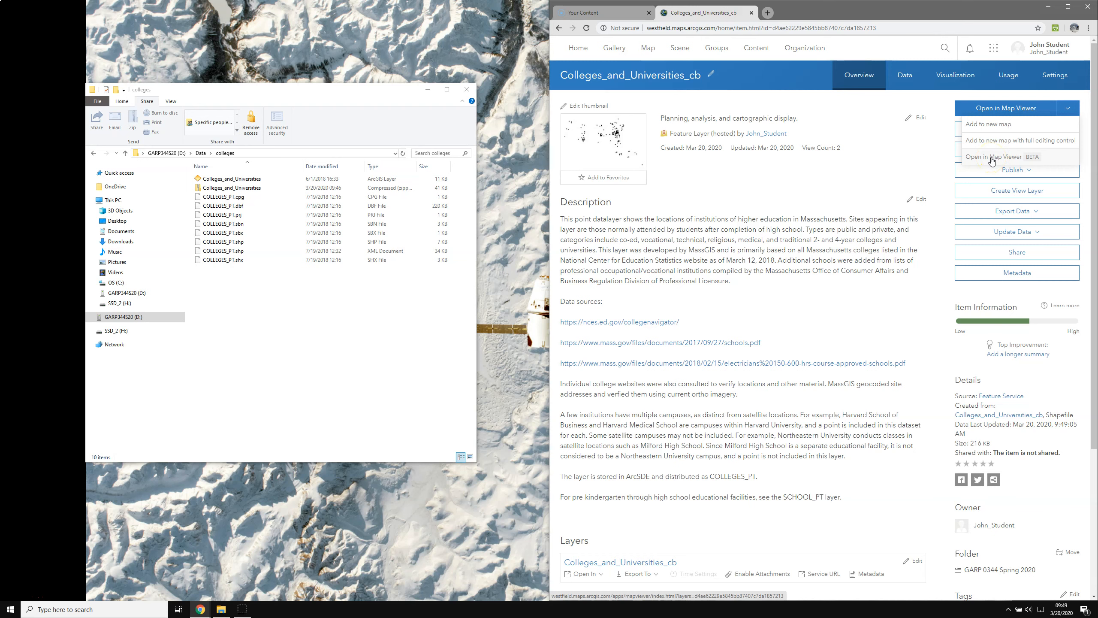
pyautogui.click(994, 124)
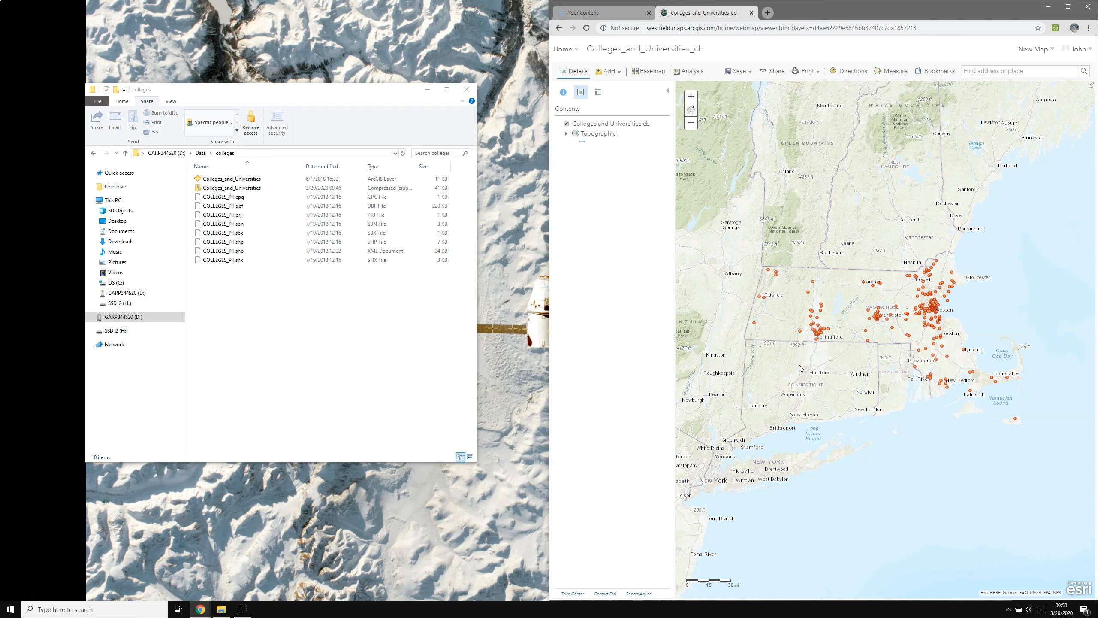
# Open the colleges layer's attribute table in Map Viewer and scroll through its 245 records.
pyautogui.click(610, 125)
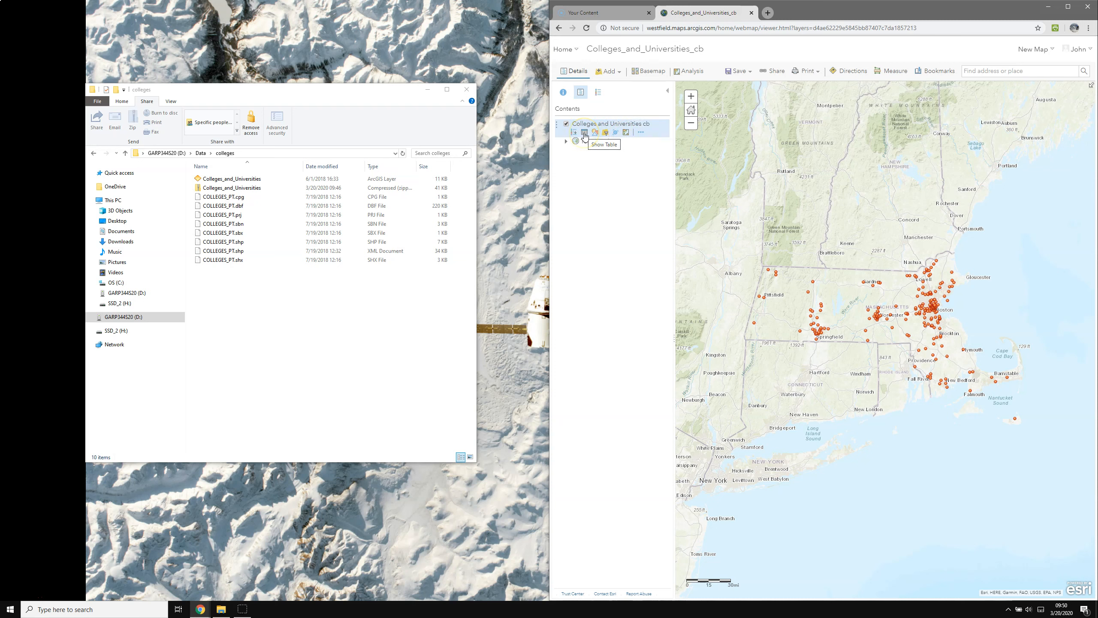
pyautogui.click(584, 132)
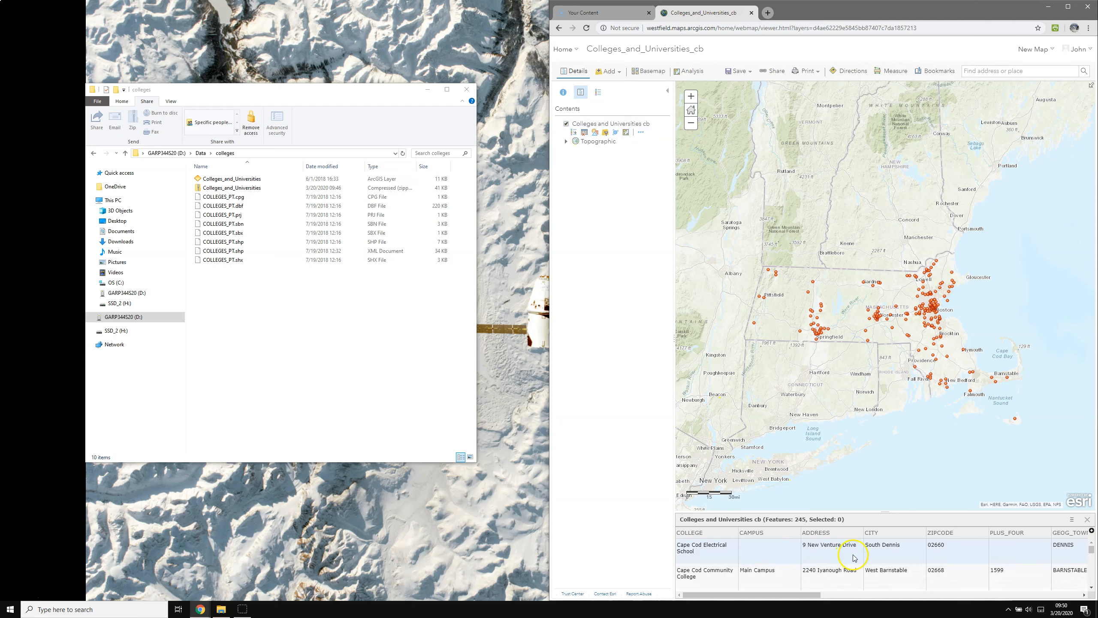
pyautogui.moveTo(804, 595)
pyautogui.mouseDown()
pyautogui.moveTo(1012, 606)
pyautogui.moveTo(800, 601)
pyautogui.mouseUp()
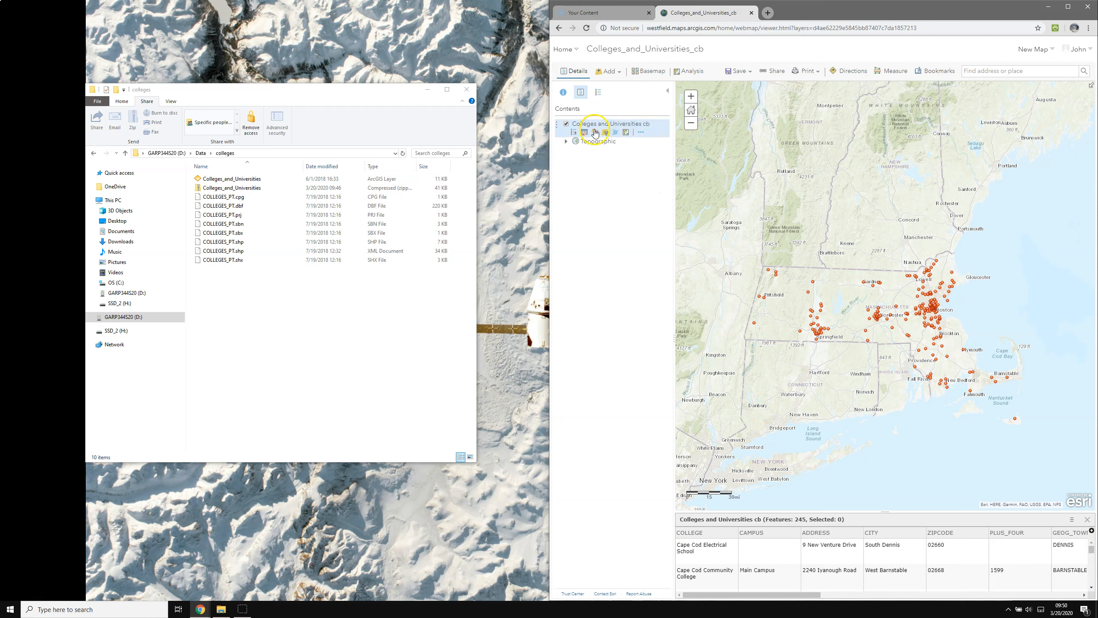
pyautogui.click(643, 133)
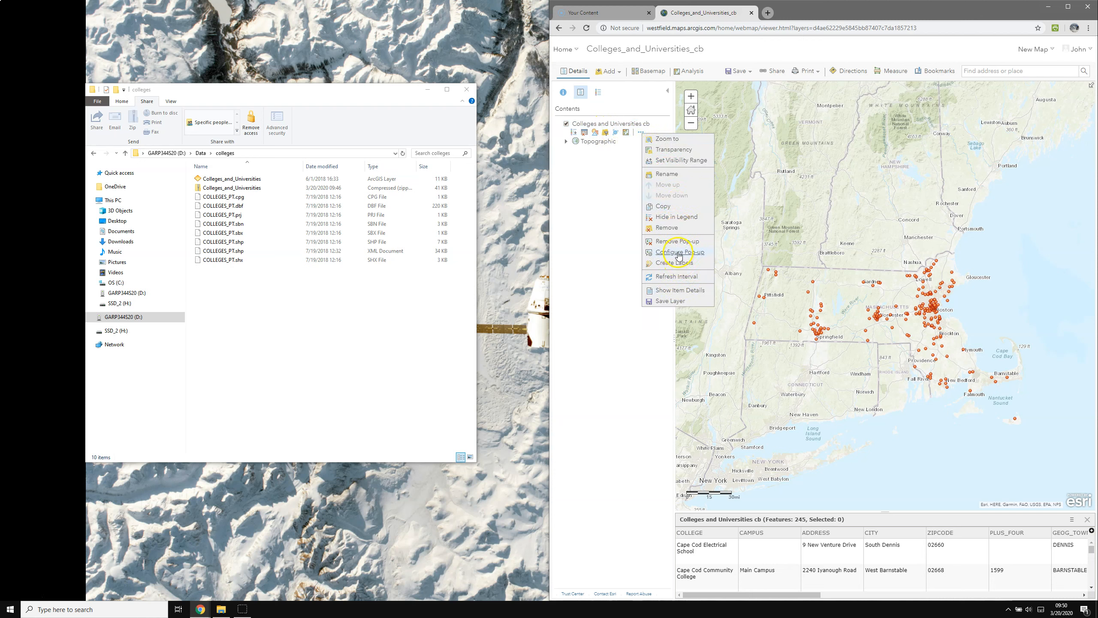
pyautogui.click(598, 231)
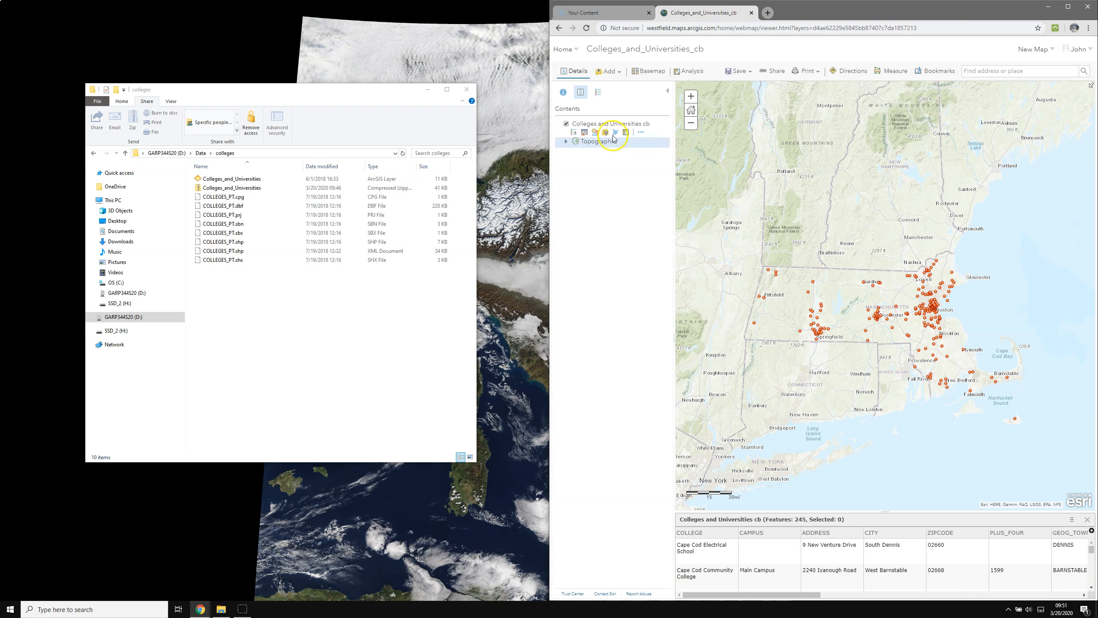
# Go to My Content, then sign out of the ArcGIS Online account.
pyautogui.click(563, 49)
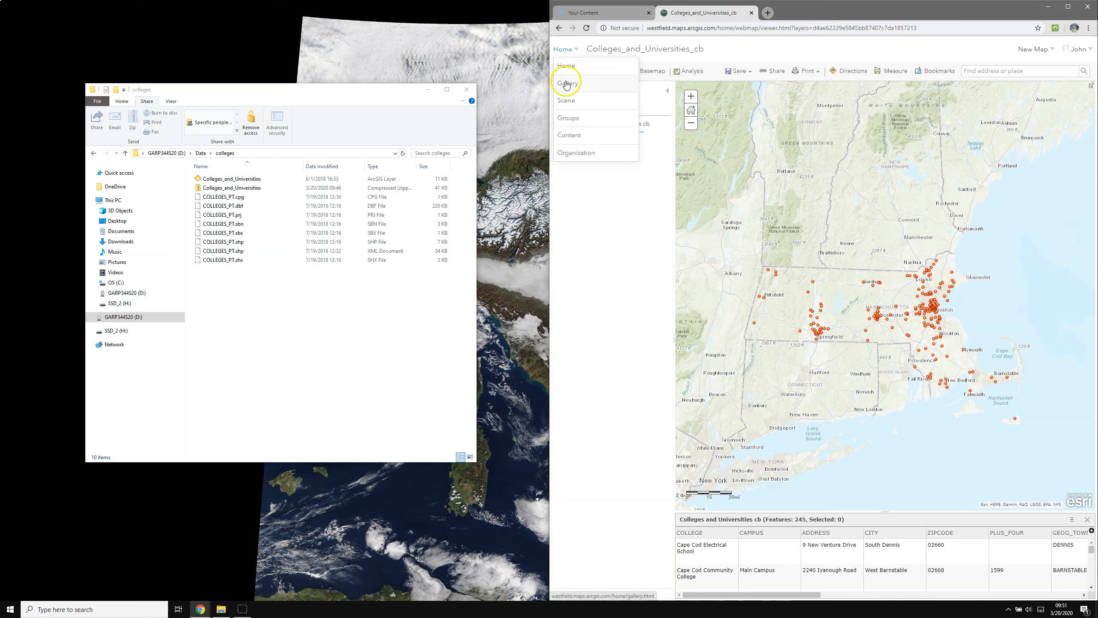
pyautogui.click(570, 137)
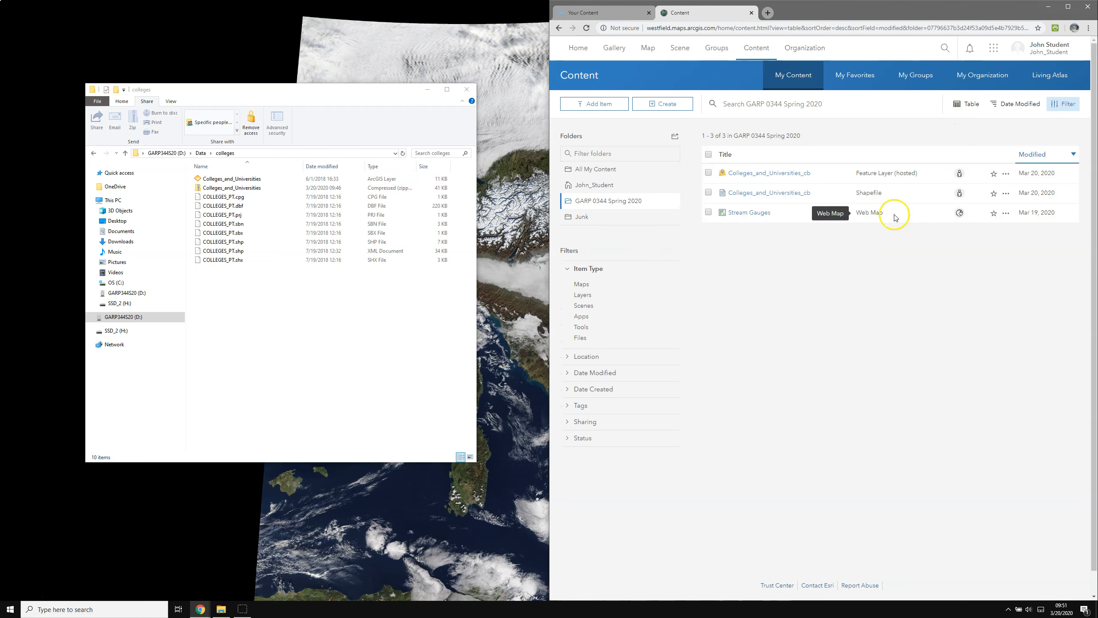
pyautogui.click(1051, 52)
pyautogui.click(1042, 197)
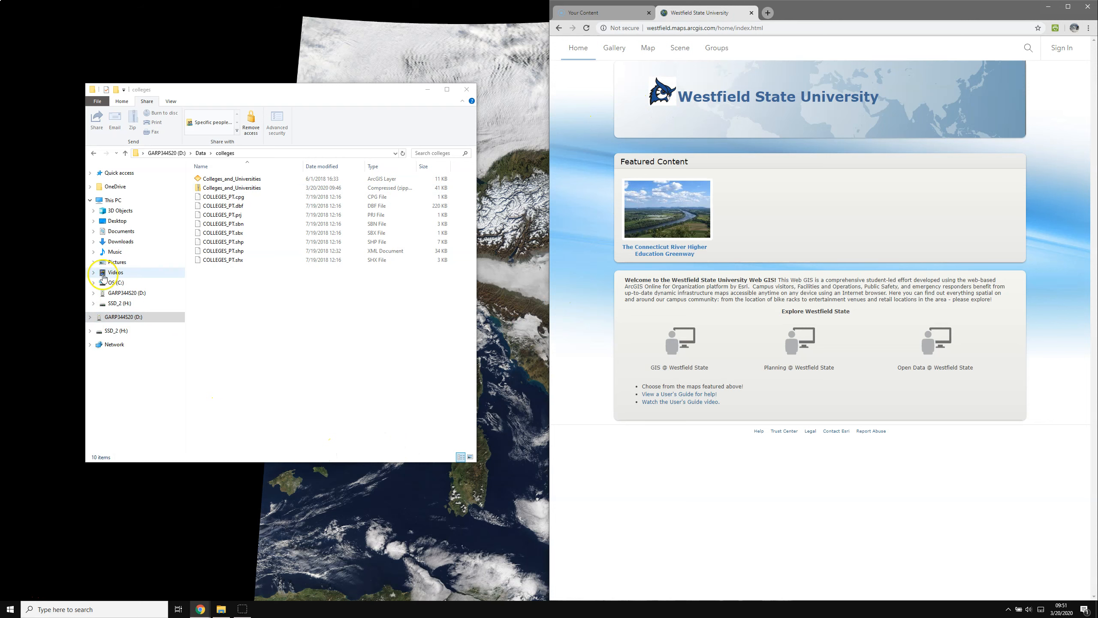
# Open colleges.csv from the Downloads folder in Excel.
pyautogui.click(121, 242)
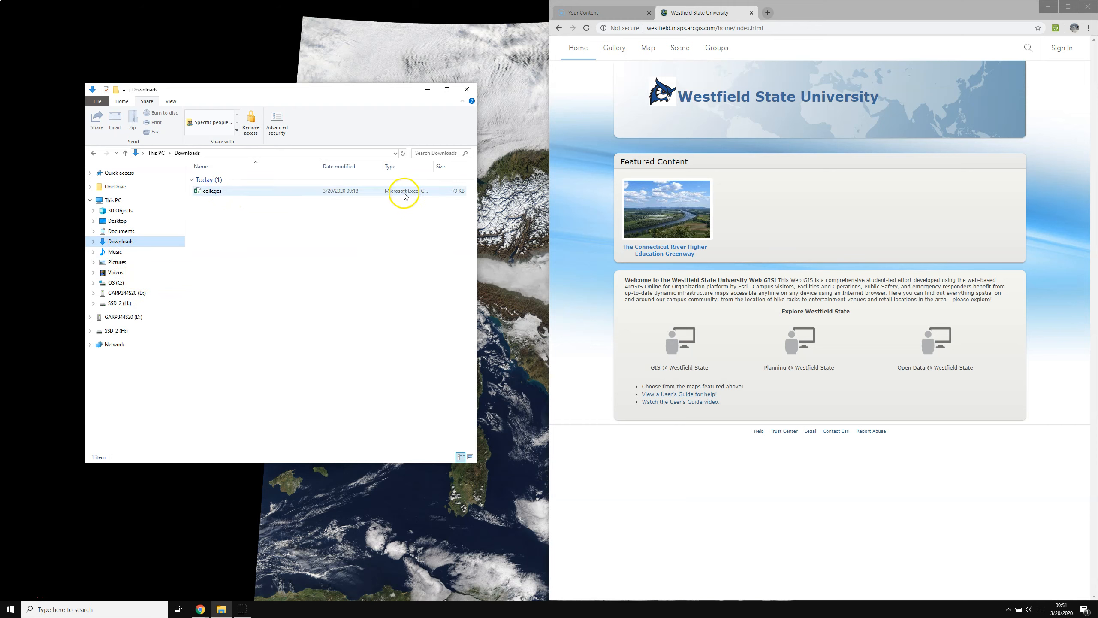
pyautogui.doubleClick(213, 192)
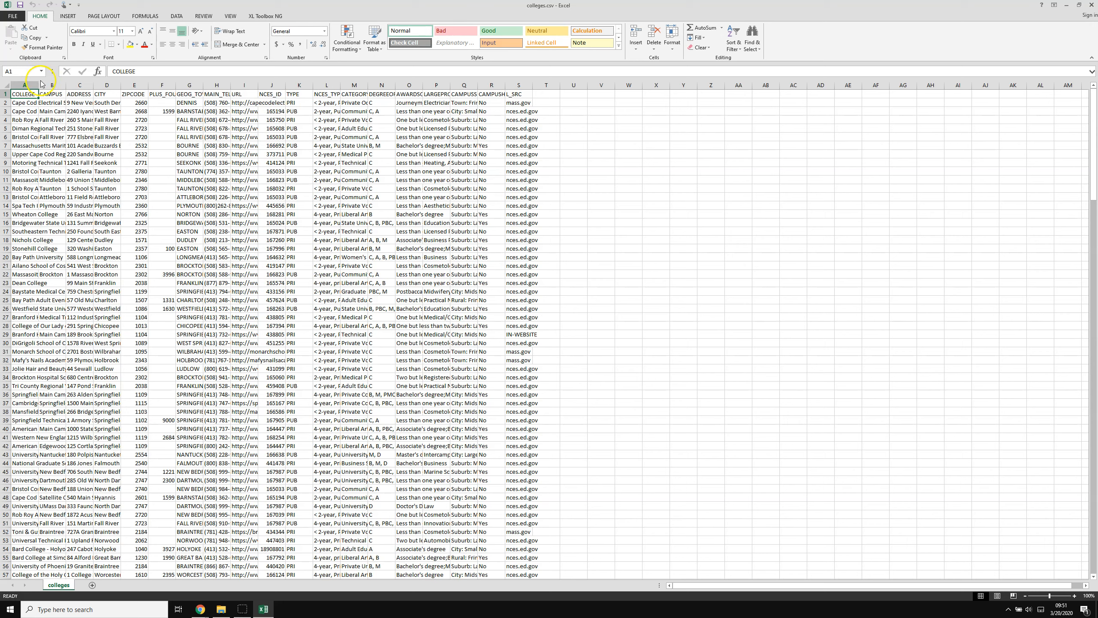
# Widen the college name and CITY columns to read them, then close Excel without saving.
pyautogui.moveTo(39, 86); pyautogui.dragTo(344, 92)
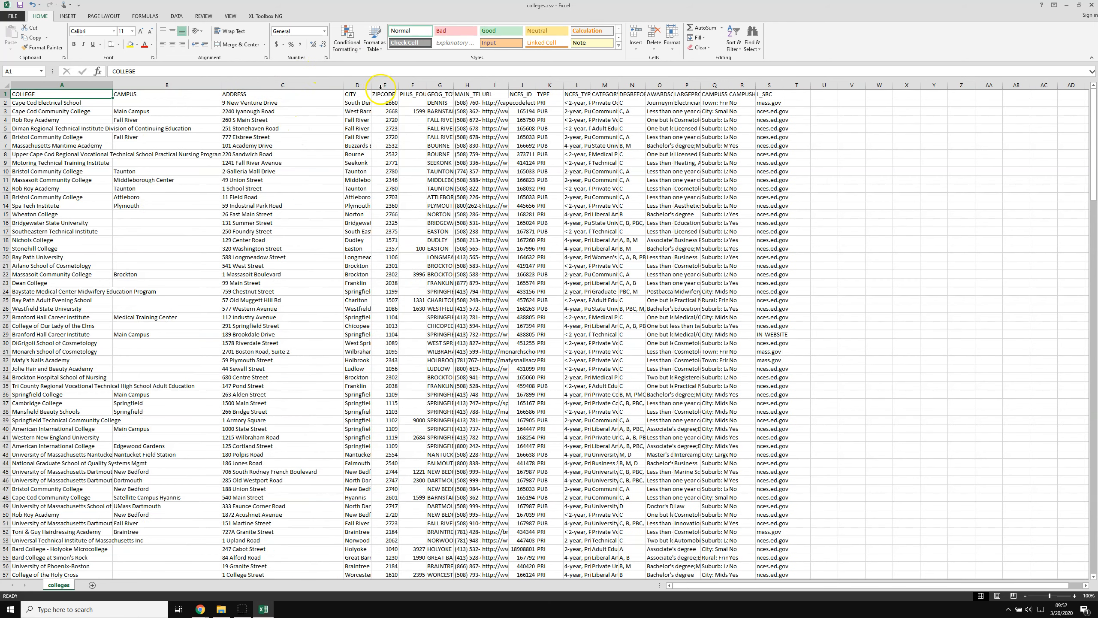
pyautogui.moveTo(371, 85); pyautogui.dragTo(546, 94)
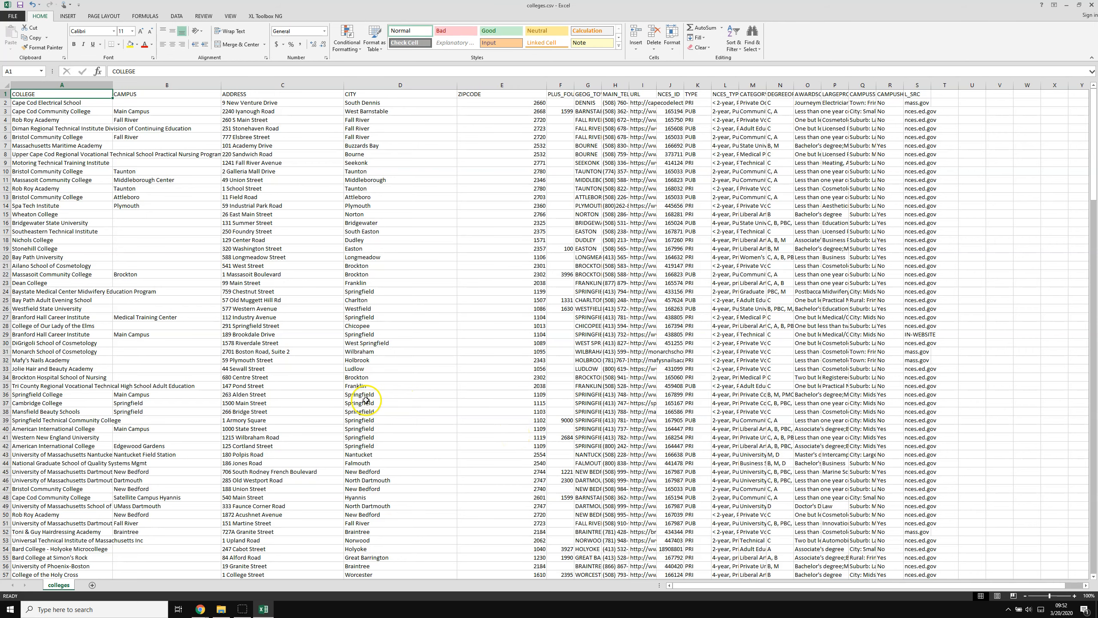
pyautogui.moveTo(113, 86); pyautogui.dragTo(184, 89)
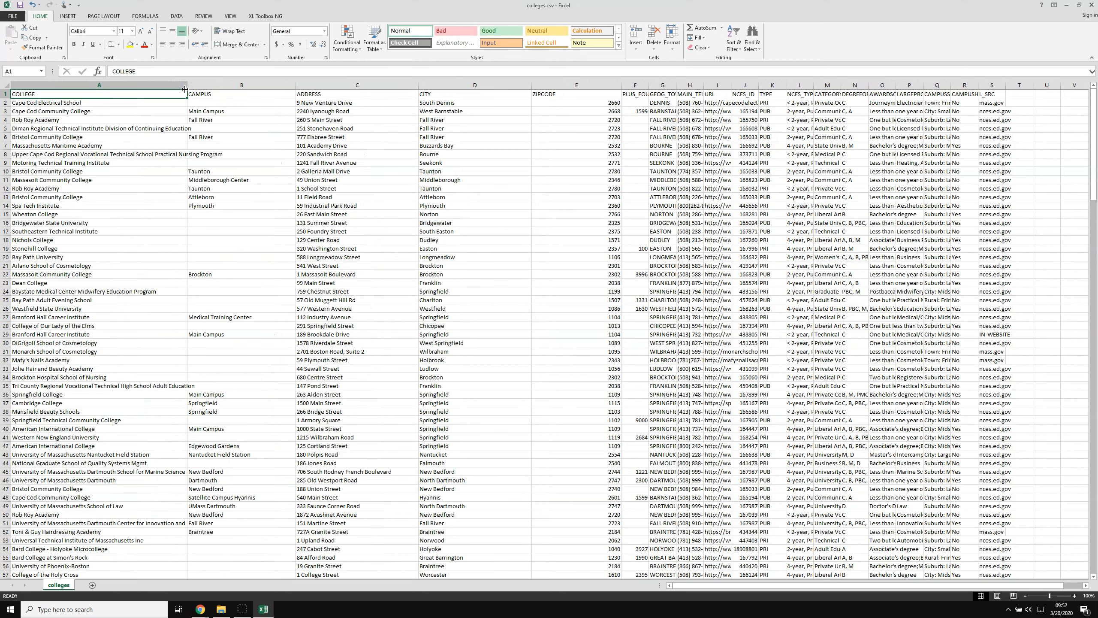
pyautogui.click(350, 80)
pyautogui.click(1091, 6)
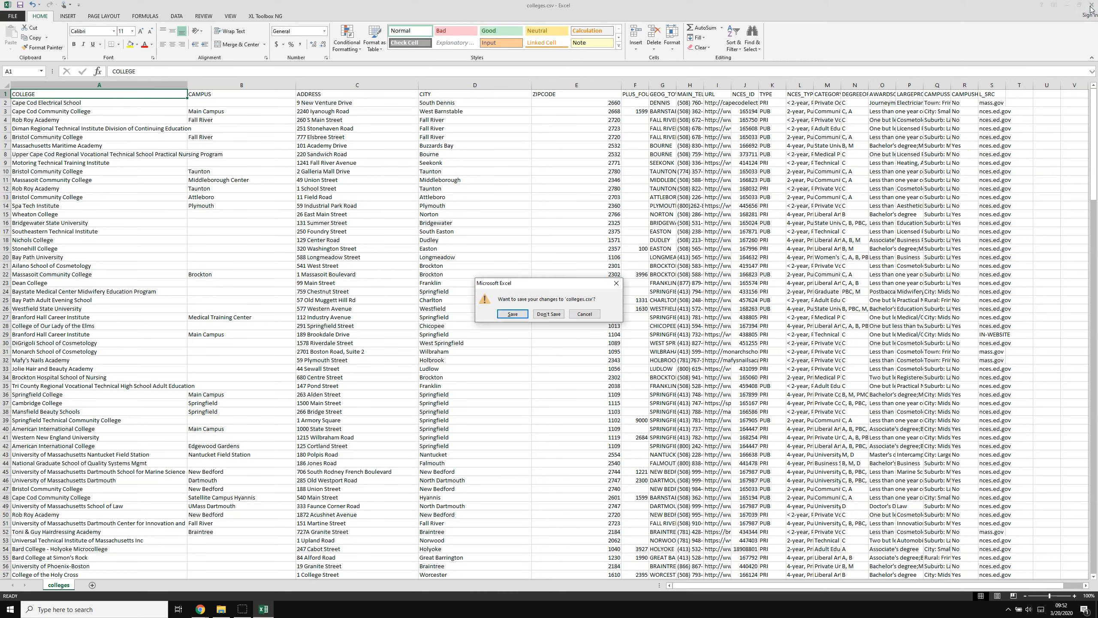
pyautogui.click(549, 315)
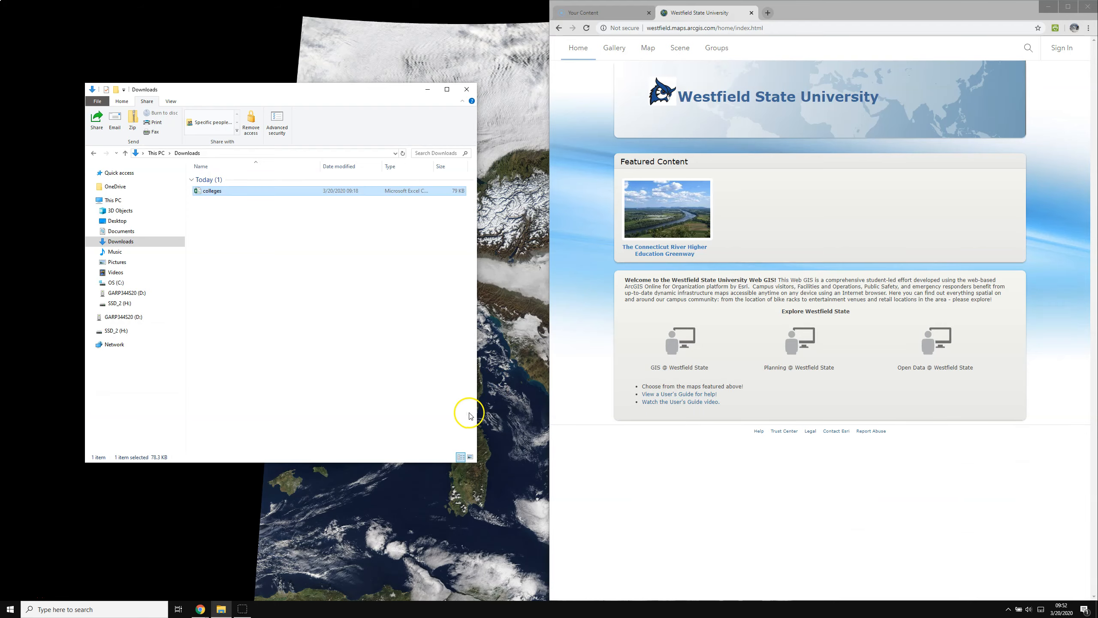
# Sign in with the other account's credentials and open its My Content list.
pyautogui.click(1061, 48)
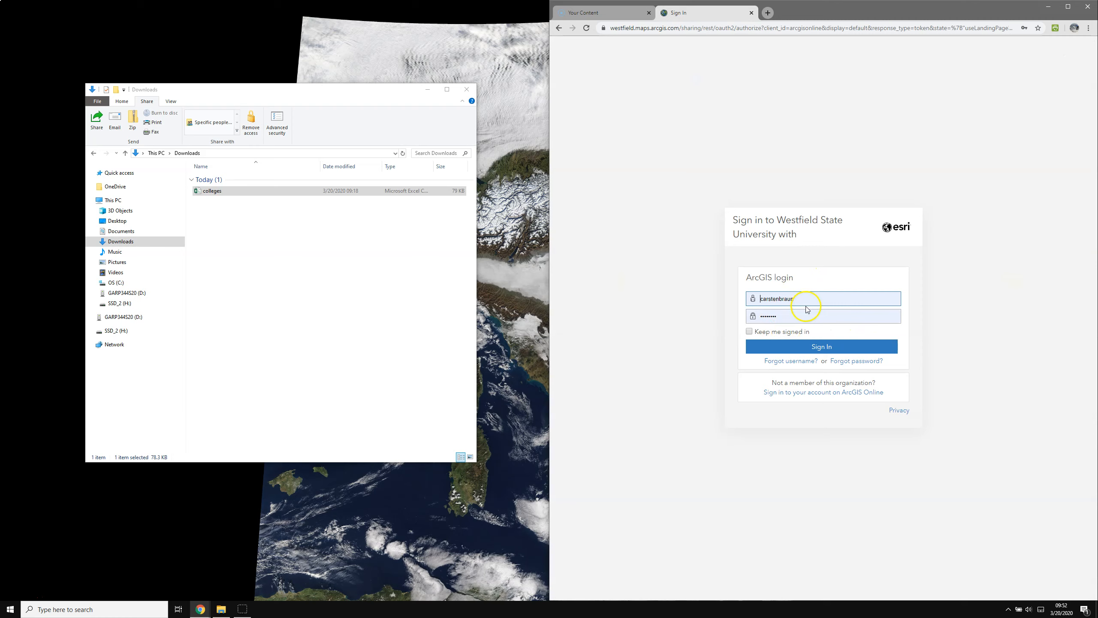
pyautogui.click(812, 348)
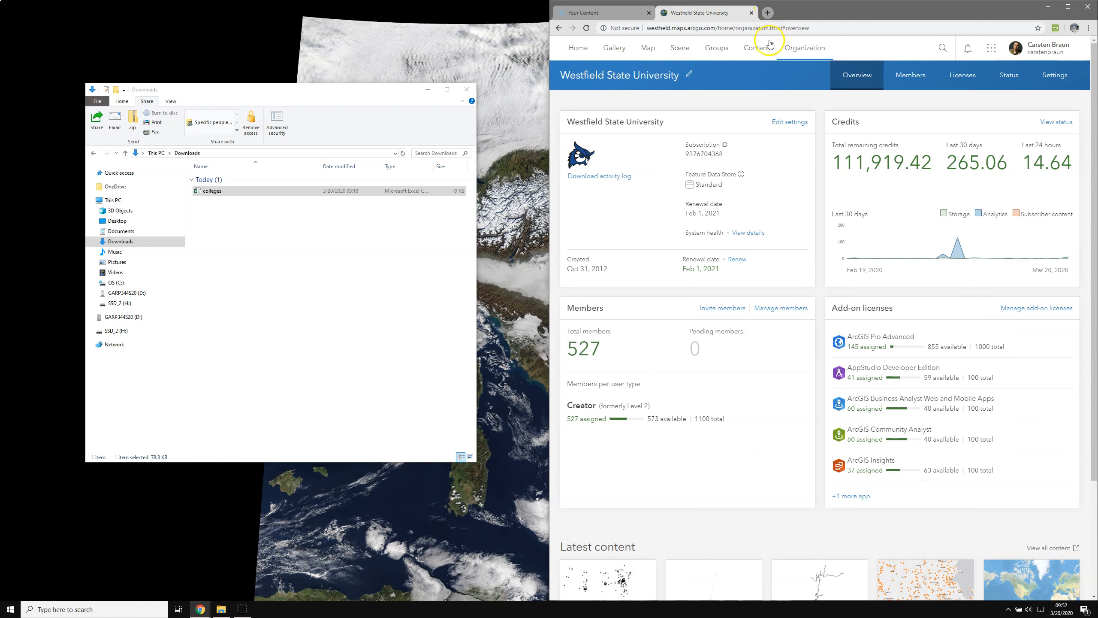
pyautogui.click(755, 49)
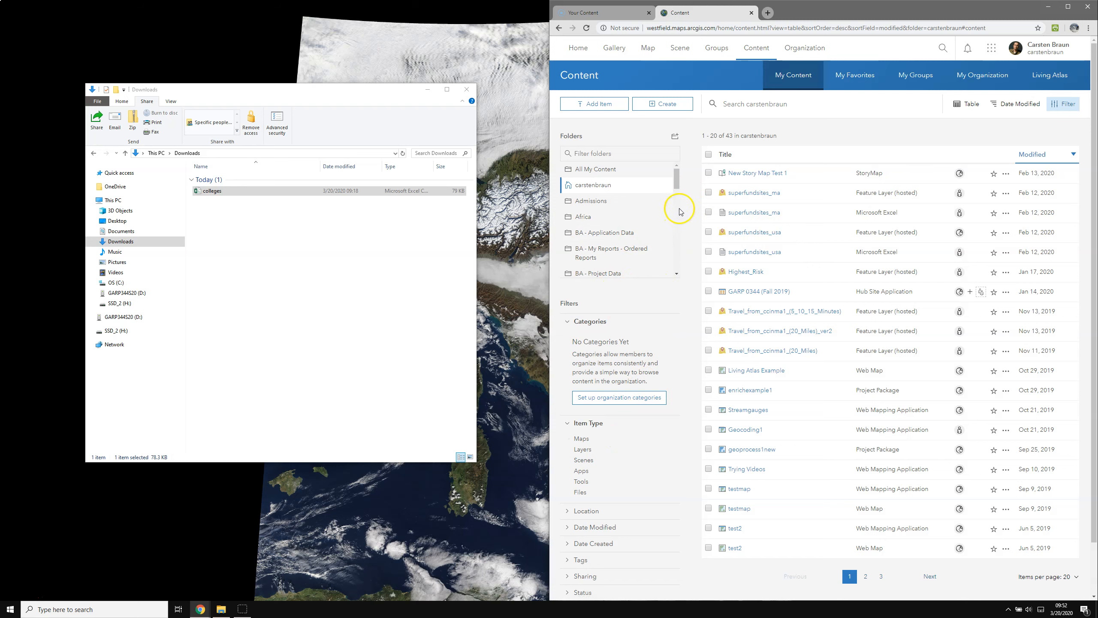
# Open the junk folder and start adding a new item from this computer.
pyautogui.moveTo(677, 182); pyautogui.dragTo(677, 222)
pyautogui.click(584, 243)
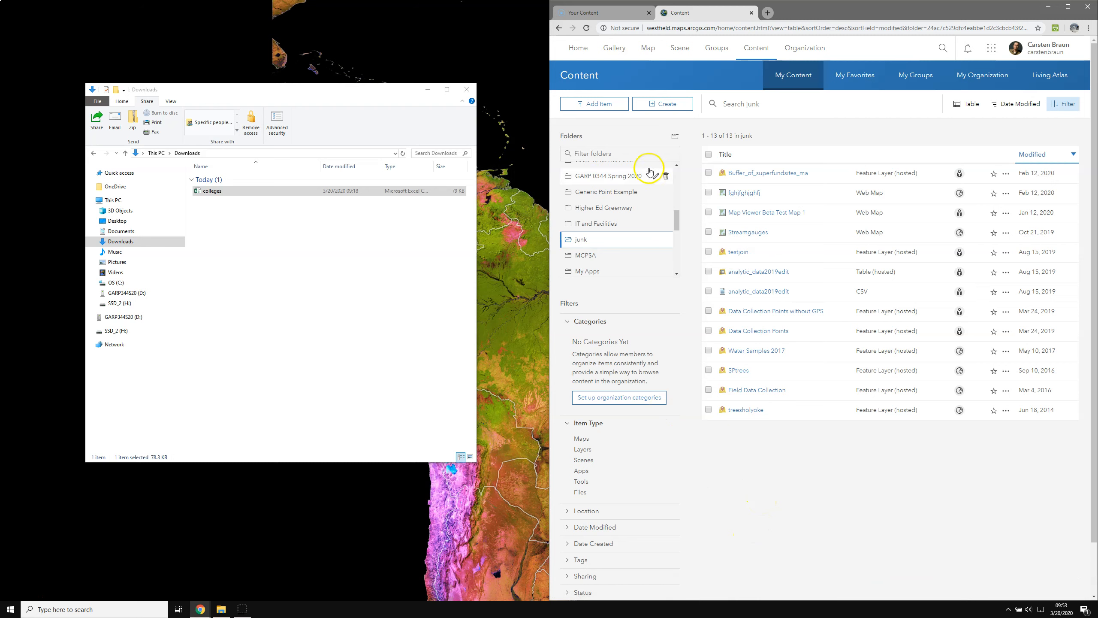
pyautogui.click(595, 106)
pyautogui.click(636, 144)
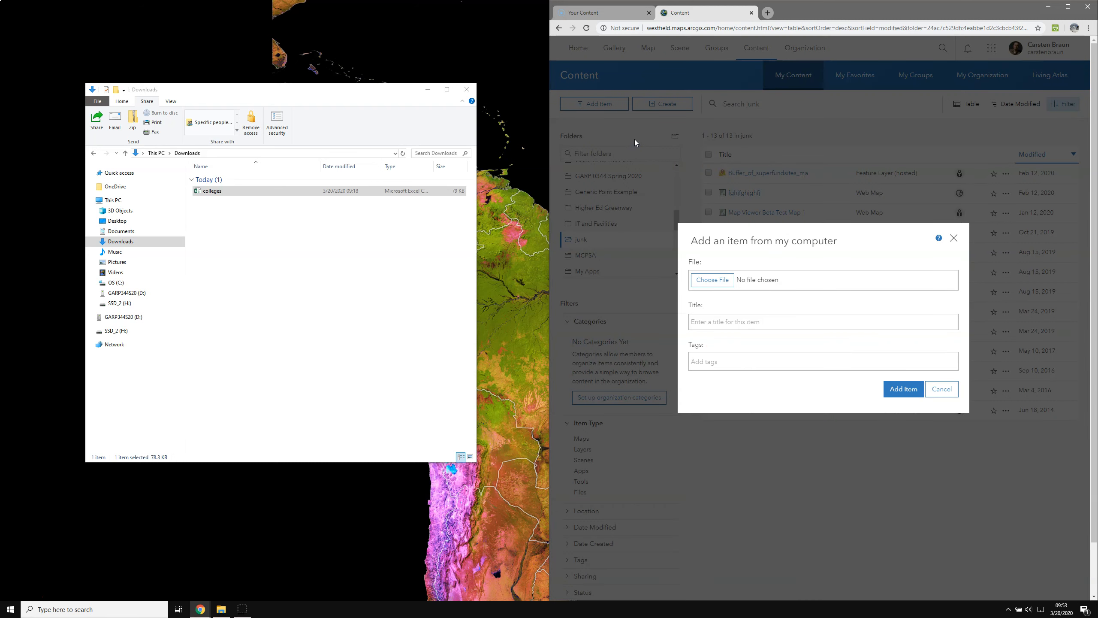
# Attach colleges.csv from the Downloads folder to the new-item form.
pyautogui.click(709, 281)
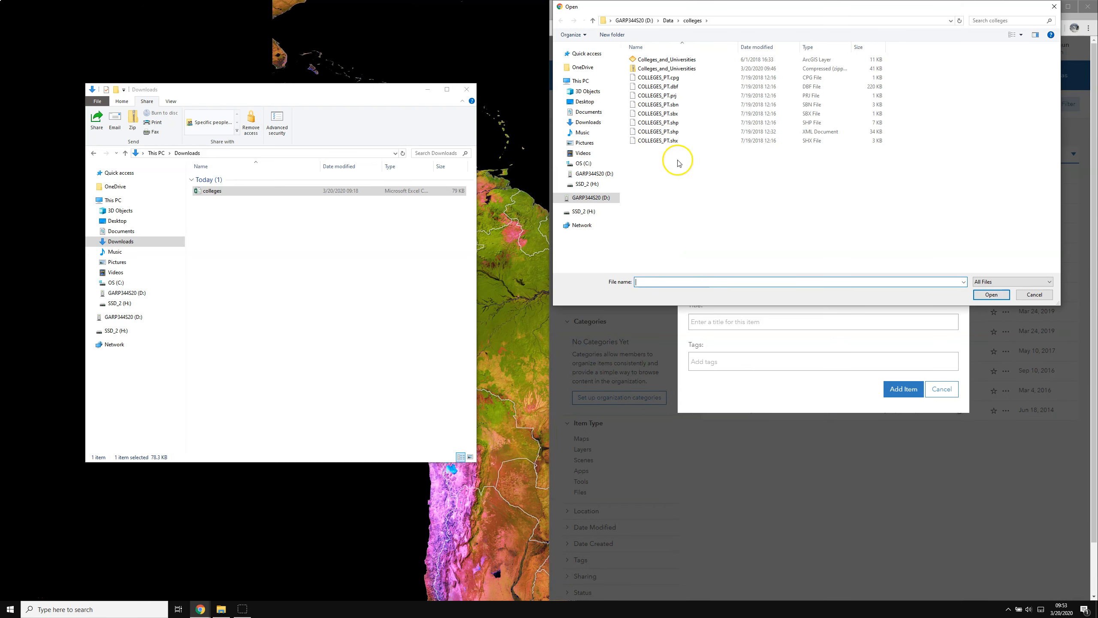
pyautogui.click(589, 122)
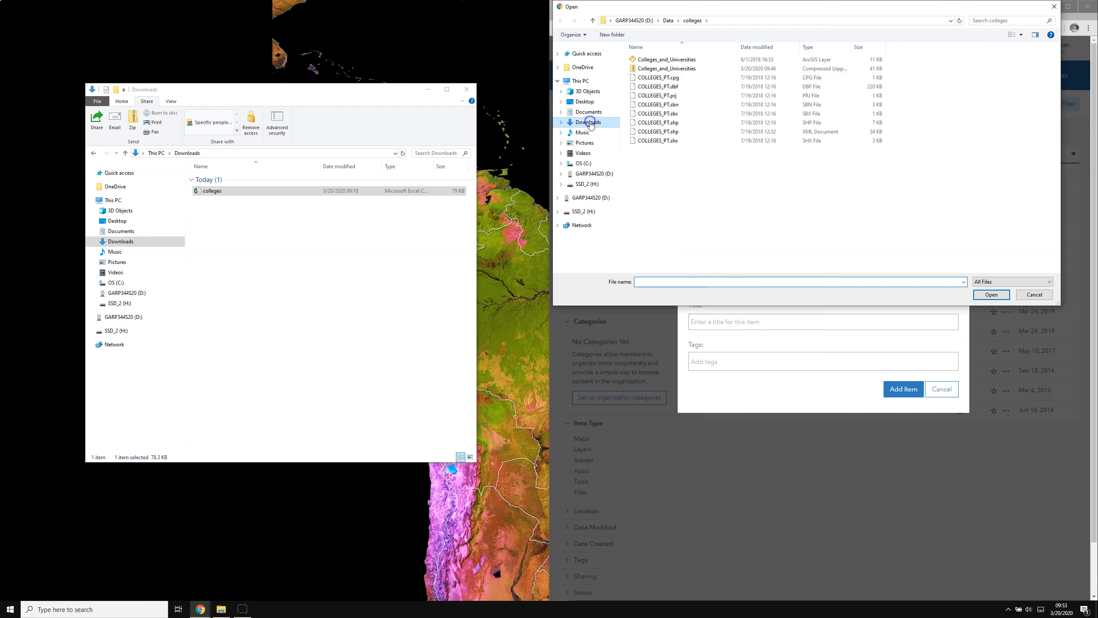
pyautogui.click(641, 73)
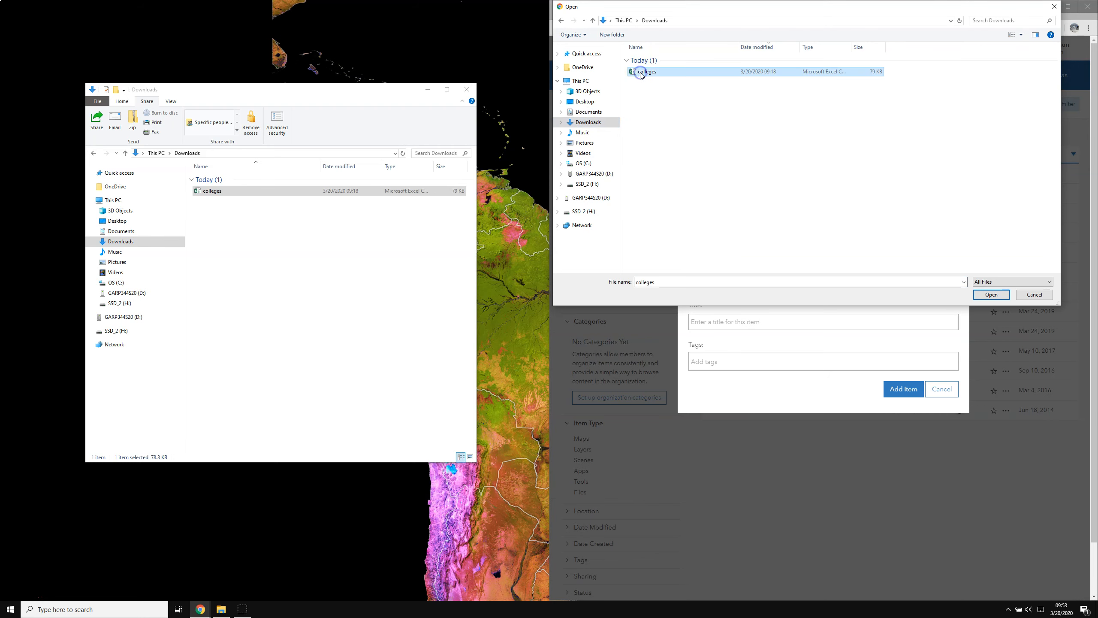
pyautogui.click(992, 295)
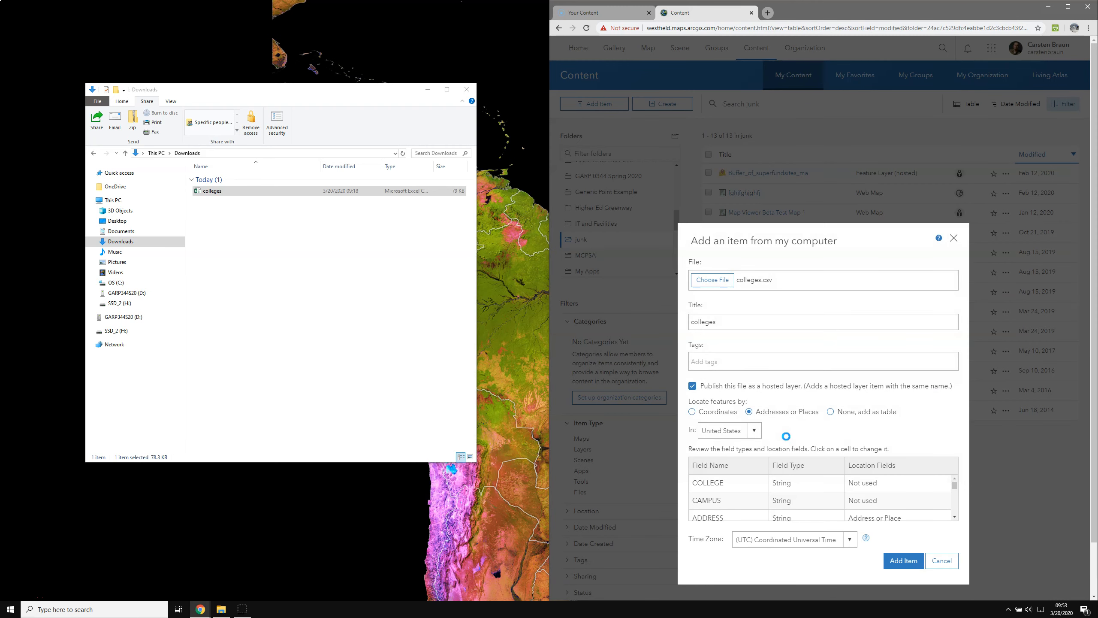
# Retitle the CSV item colleges_cb and add the tag Test.
pyautogui.moveTo(883, 233); pyautogui.dragTo(869, 99)
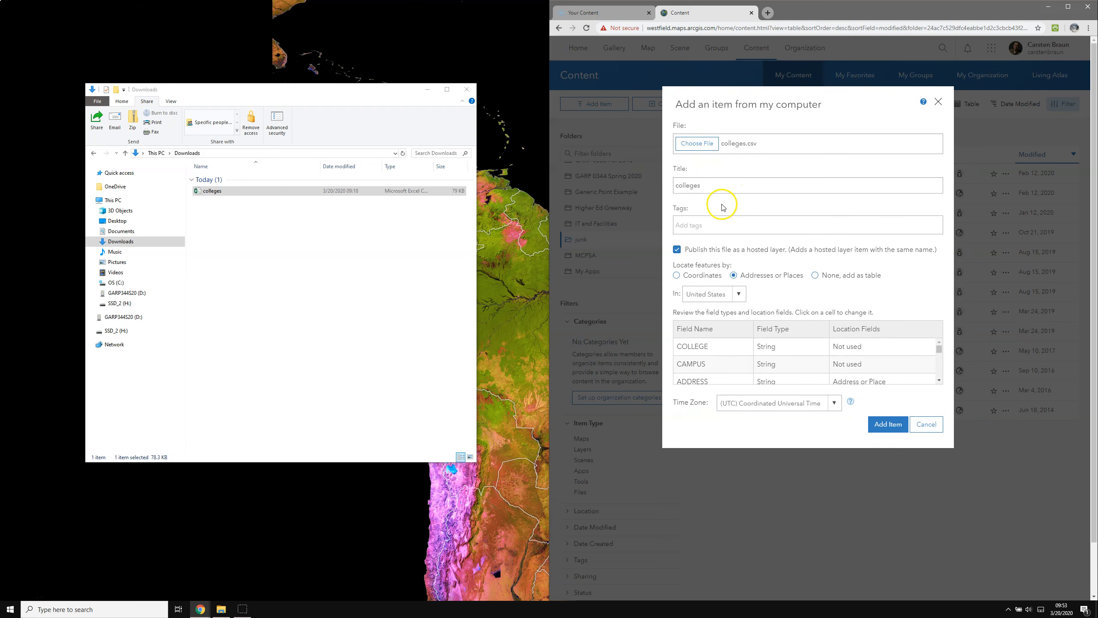
pyautogui.click(706, 186)
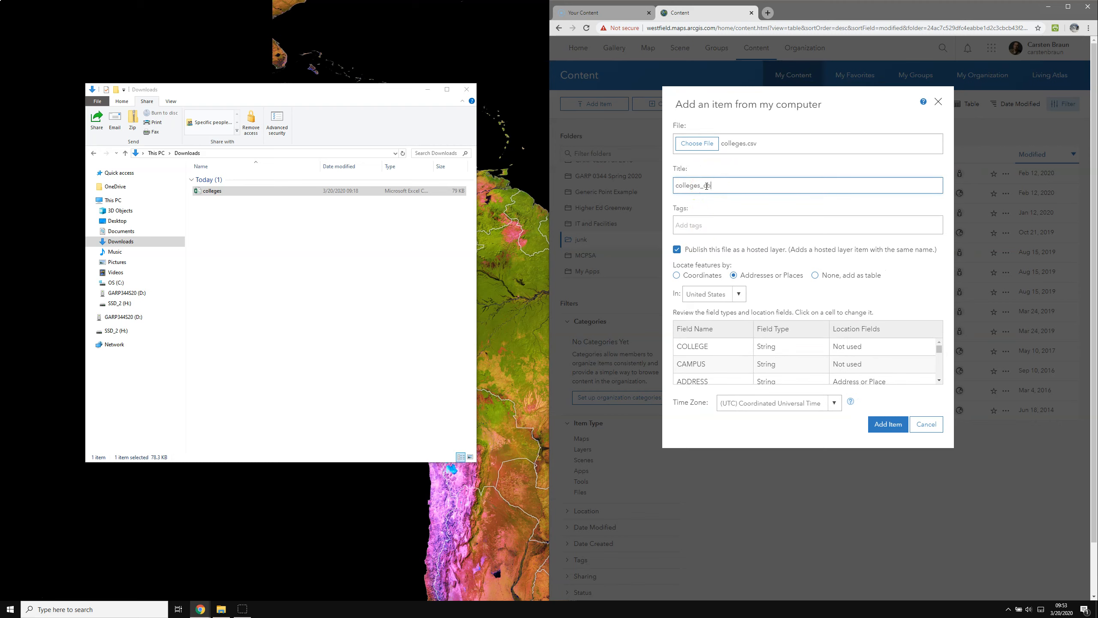
pyautogui.click(701, 227)
pyautogui.write('Test')
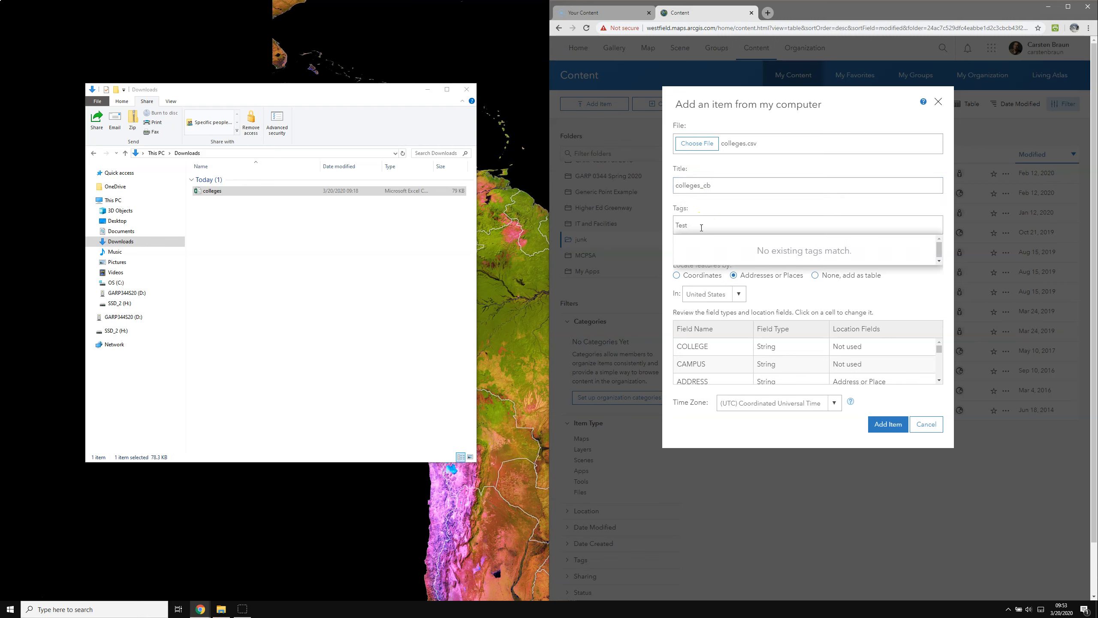
pyautogui.press('Return')
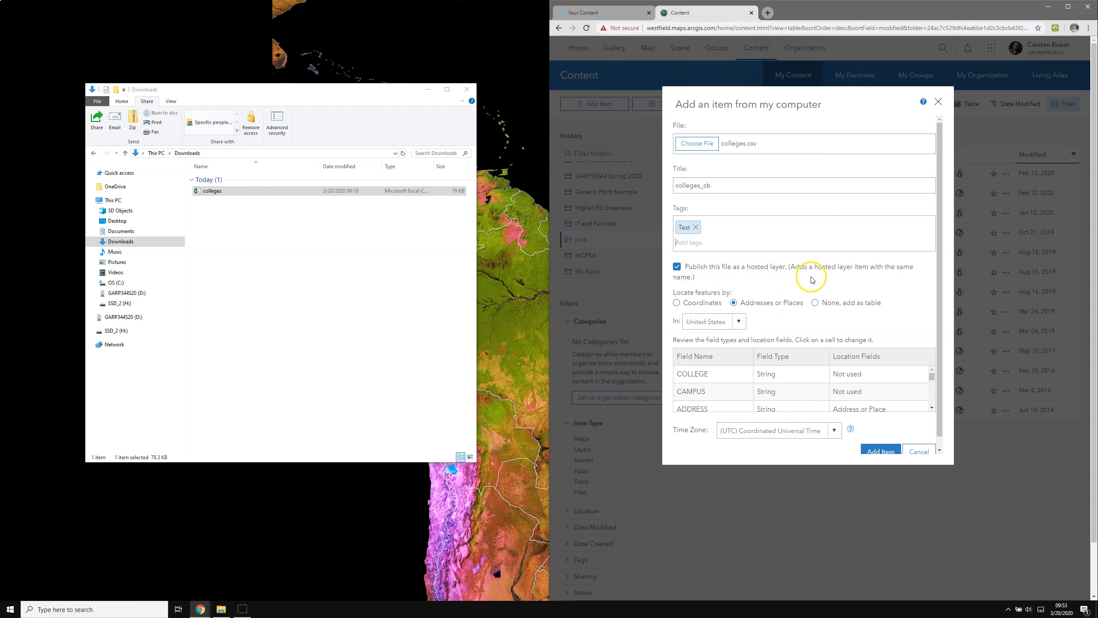
# Set the ZIPCODE field's location type to ZIP.
pyautogui.scroll(-1, 889, 314)
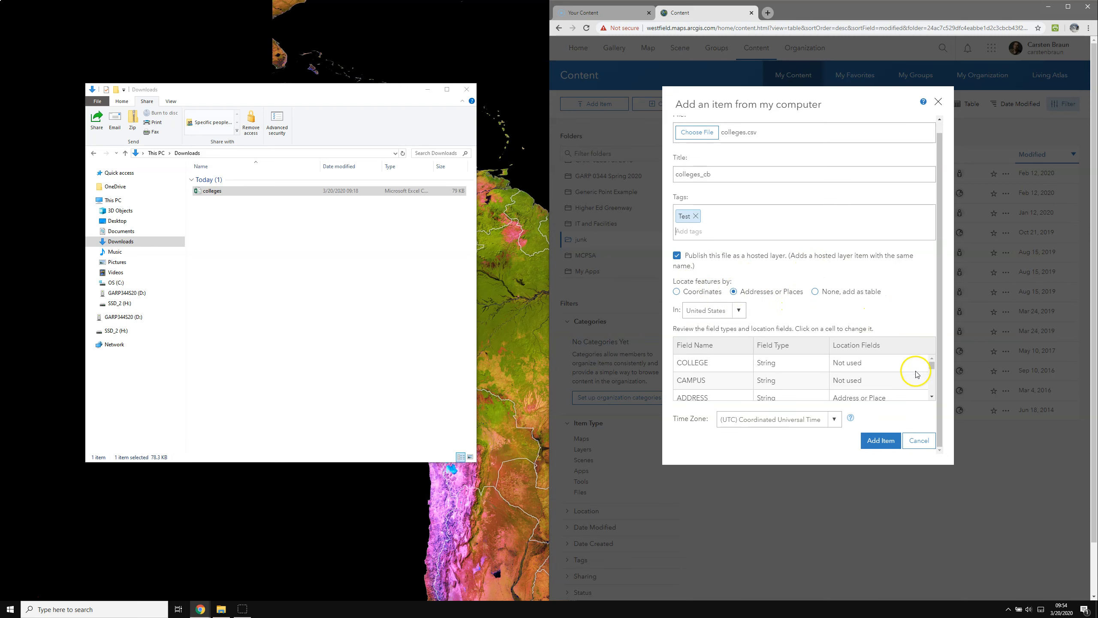
pyautogui.click(932, 397)
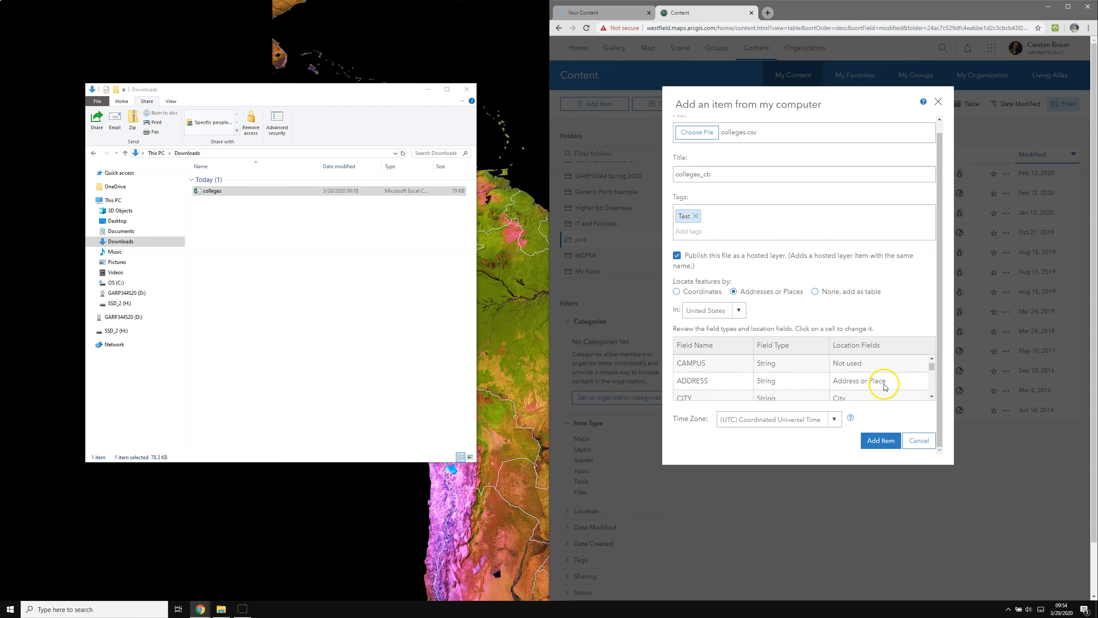
pyautogui.click(932, 396)
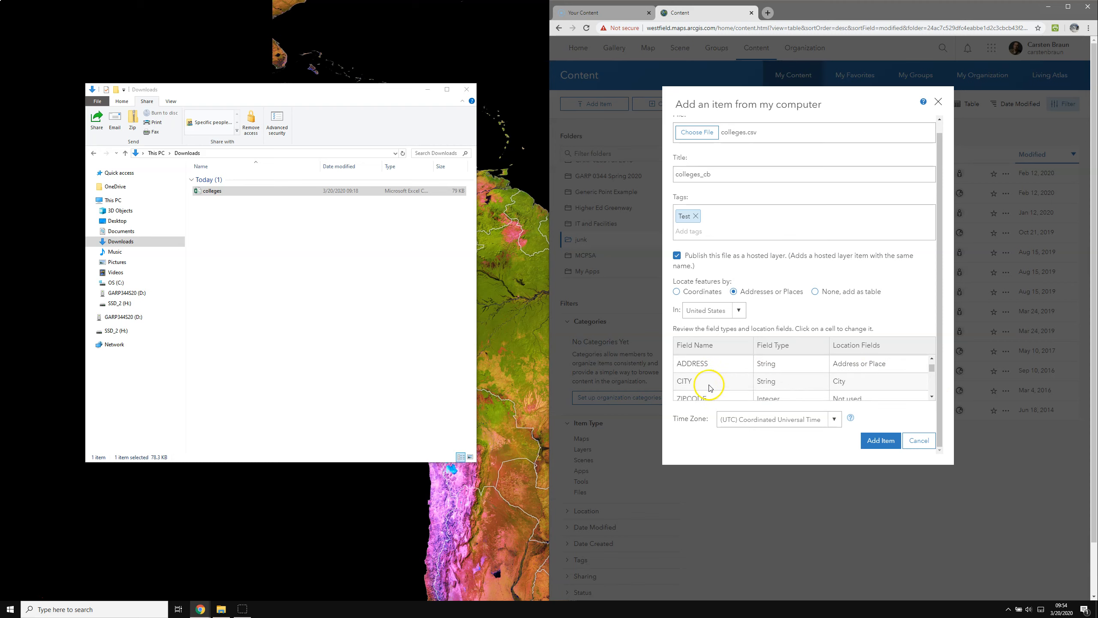
pyautogui.click(931, 396)
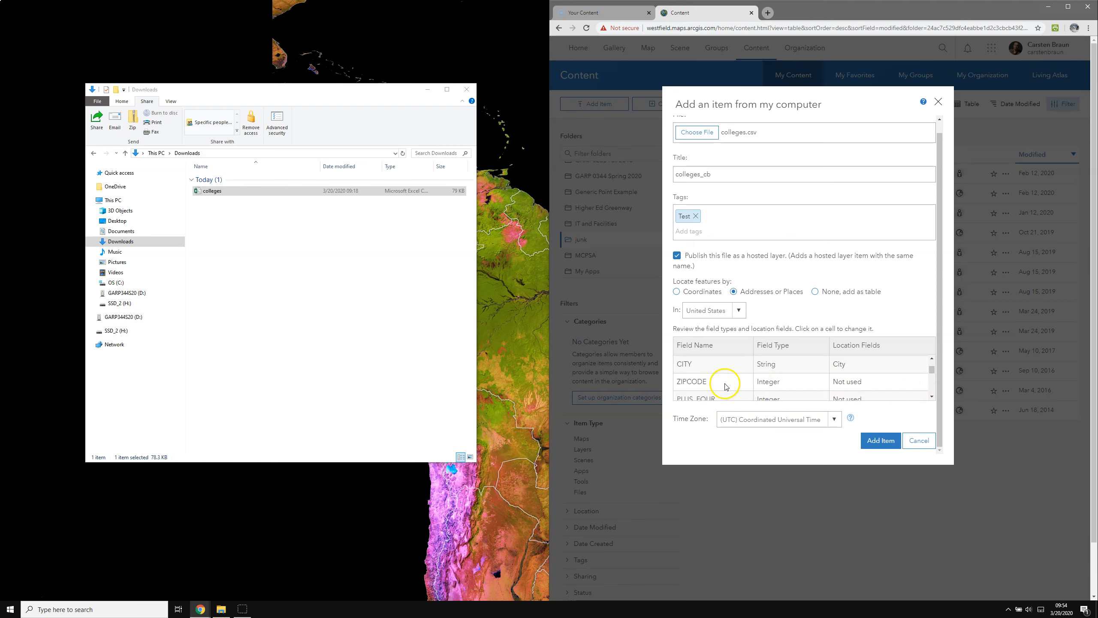
pyautogui.click(932, 397)
pyautogui.click(931, 358)
pyautogui.click(888, 382)
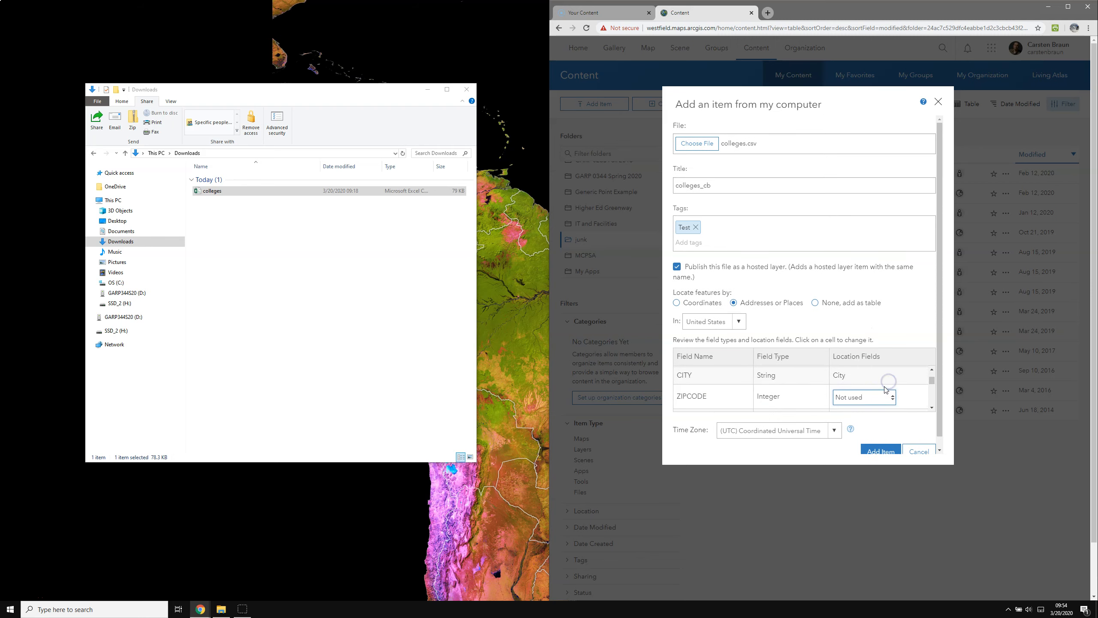
pyautogui.click(893, 399)
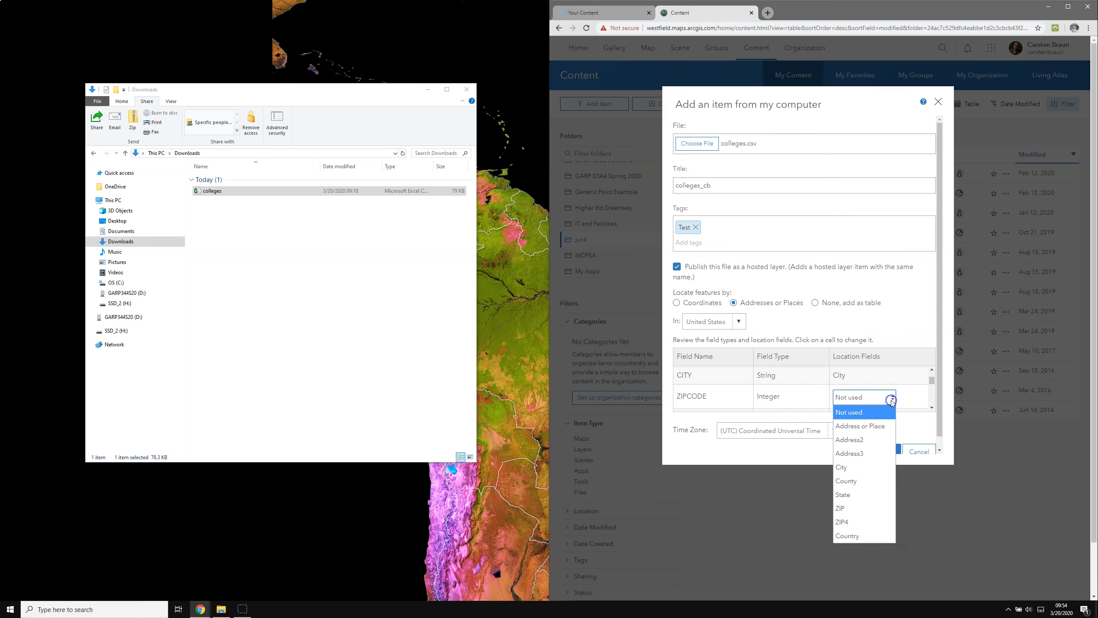
pyautogui.click(852, 509)
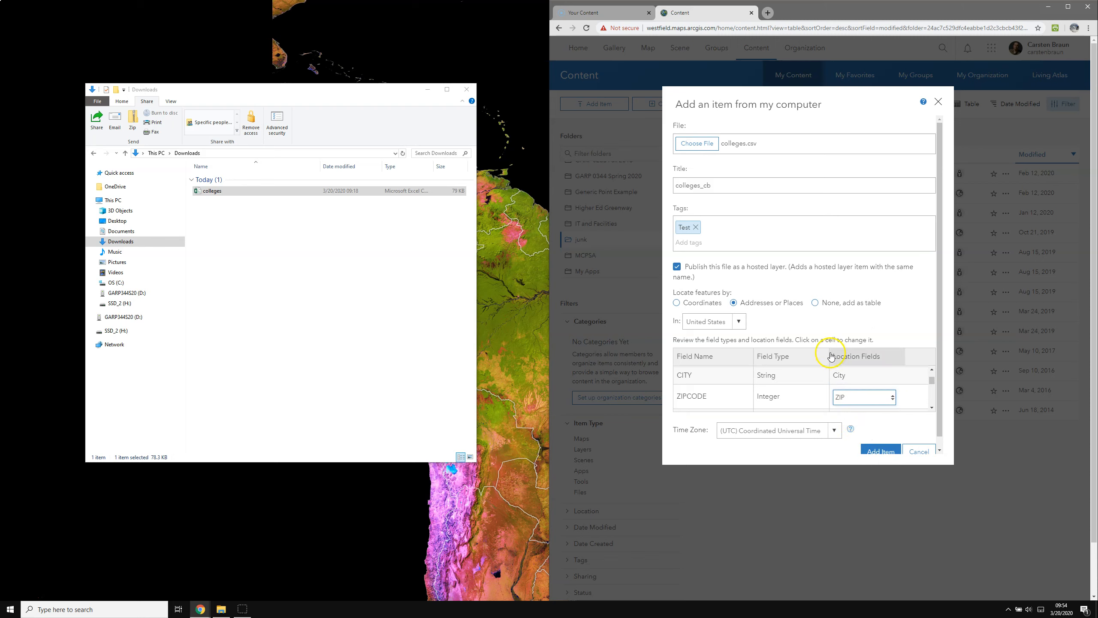
# Publish colleges_cb as a hosted feature layer.
pyautogui.scroll(-3, 925, 400)
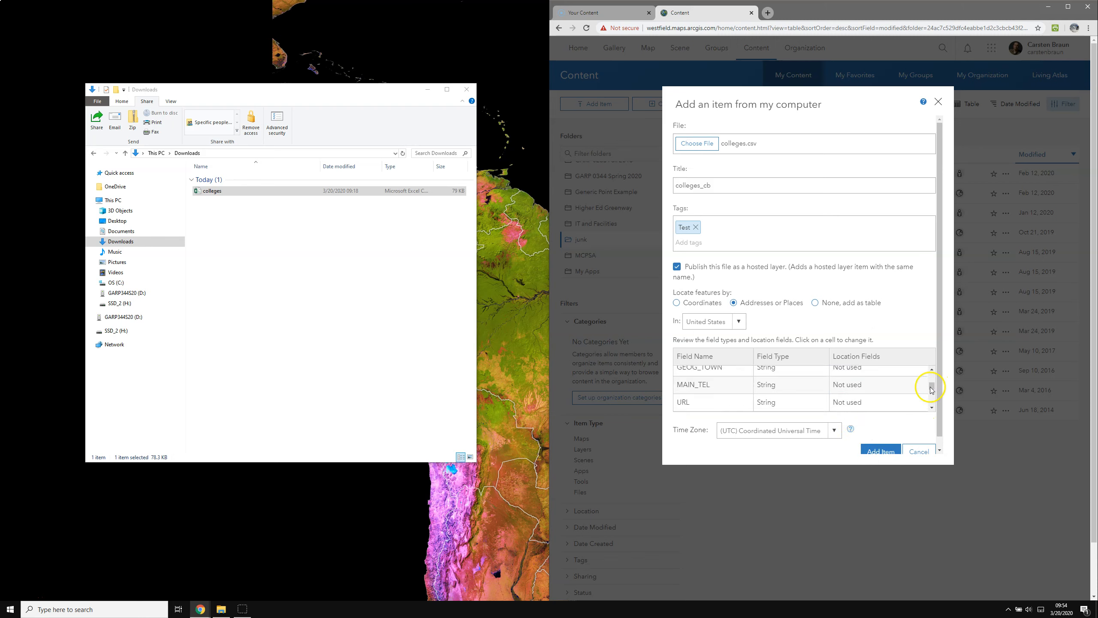
pyautogui.moveTo(940, 432); pyautogui.dragTo(938, 447)
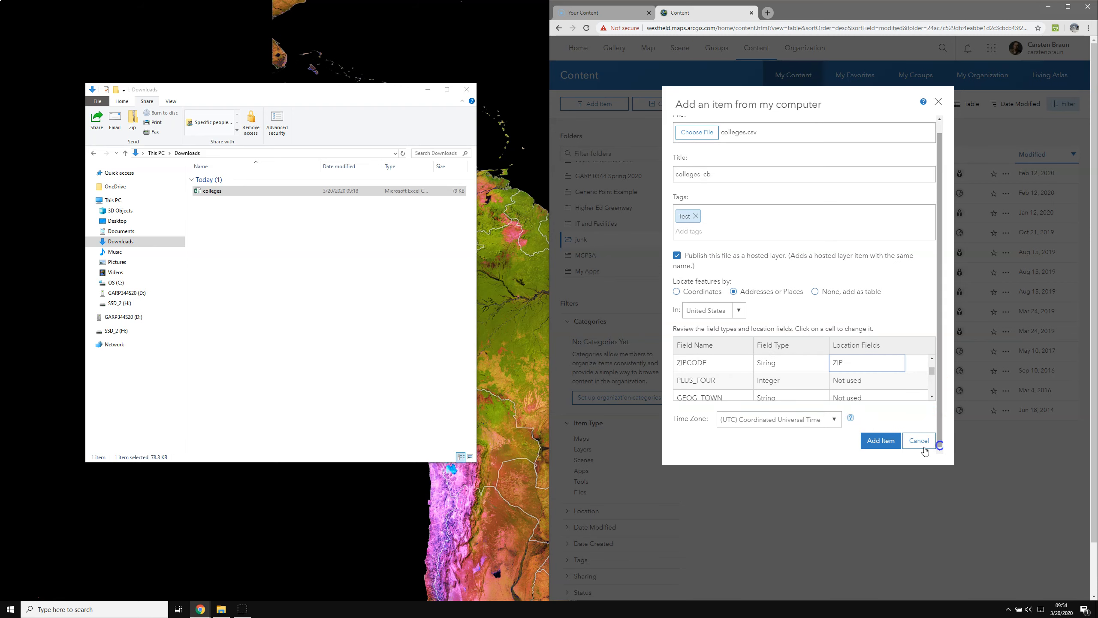
pyautogui.click(881, 442)
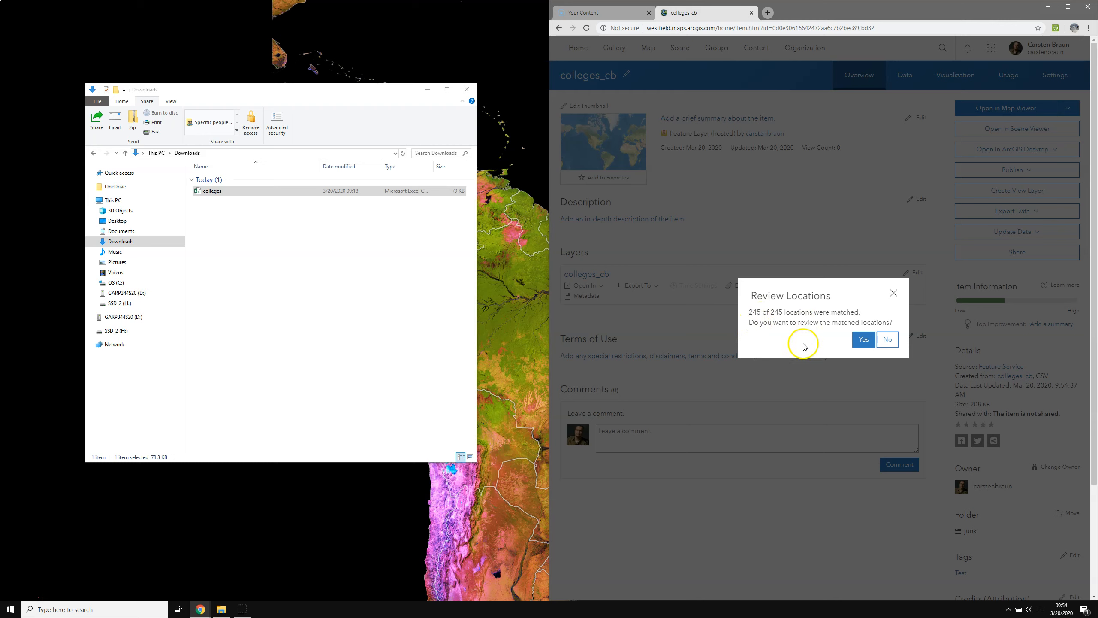
# Decline the location review so the colleges_cb item page shows its 245 plotted points.
pyautogui.click(885, 340)
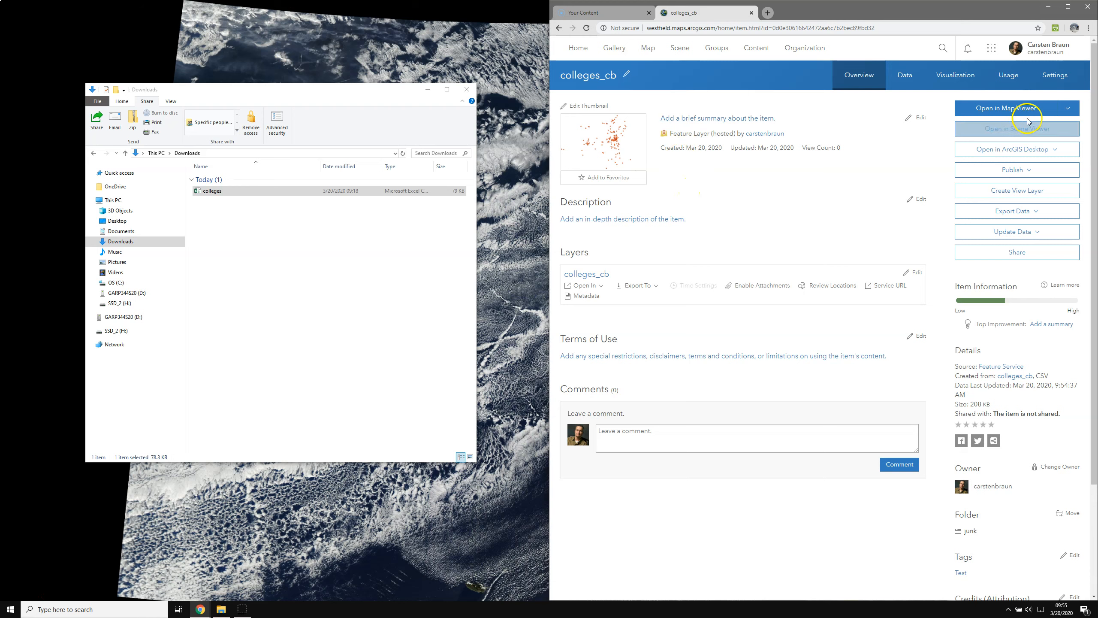
# Open colleges_cb in Map Viewer and keep the unique-symbol styling by CATEGORY.
pyautogui.click(1004, 111)
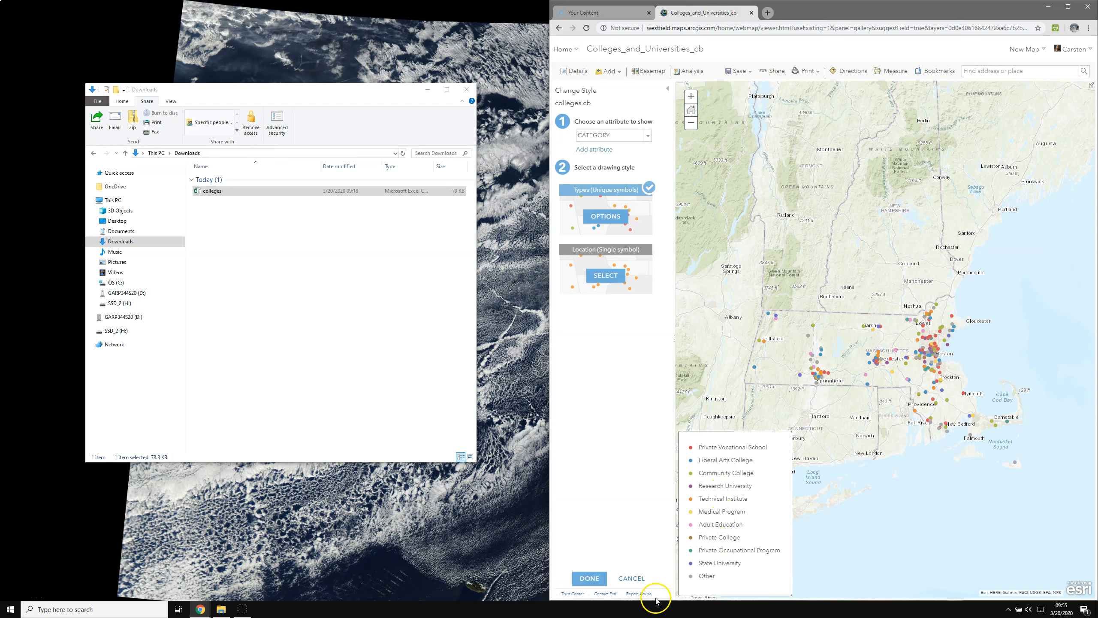
pyautogui.click(591, 579)
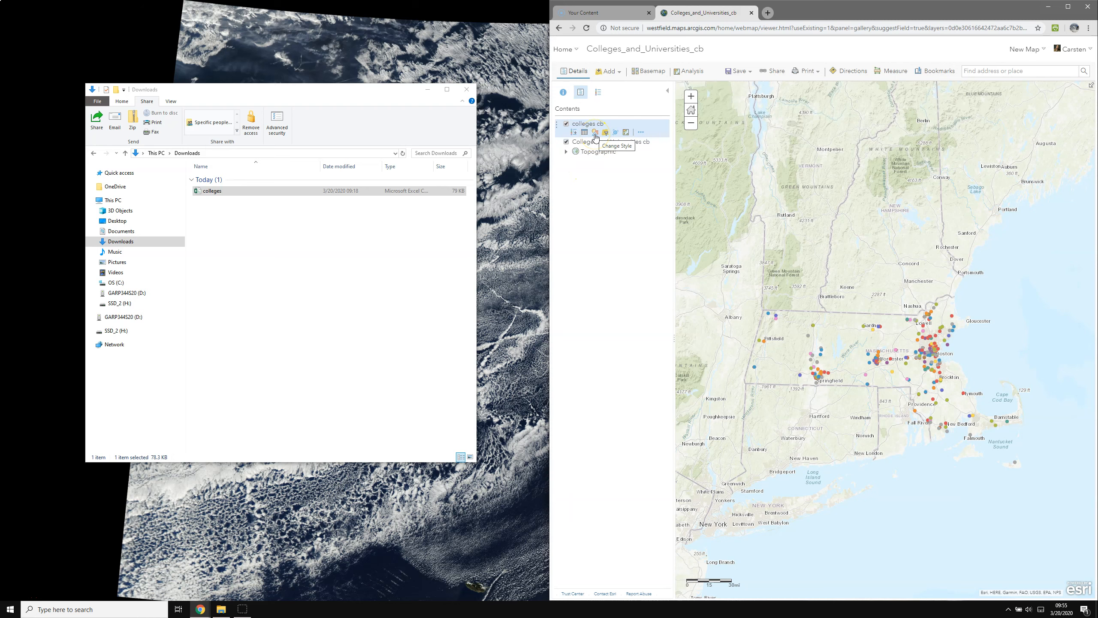
# Replace the colleges_cb layer name with 'Colleges and Universities (MA)' in the map contents.
pyautogui.click(641, 134)
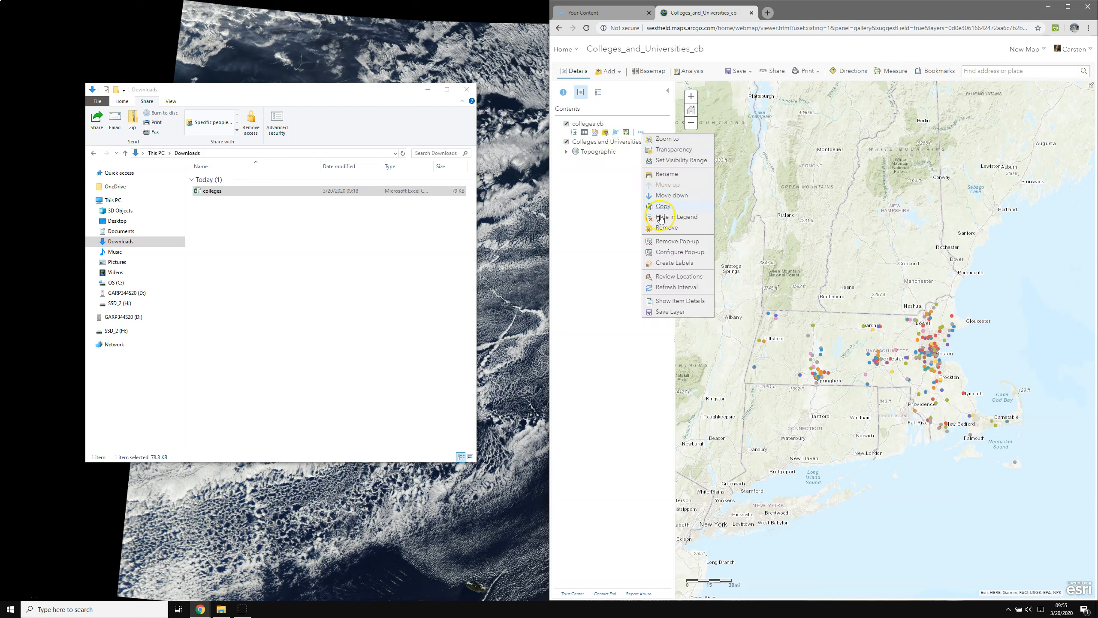
pyautogui.click(670, 176)
pyautogui.moveTo(820, 316); pyautogui.dragTo(768, 319)
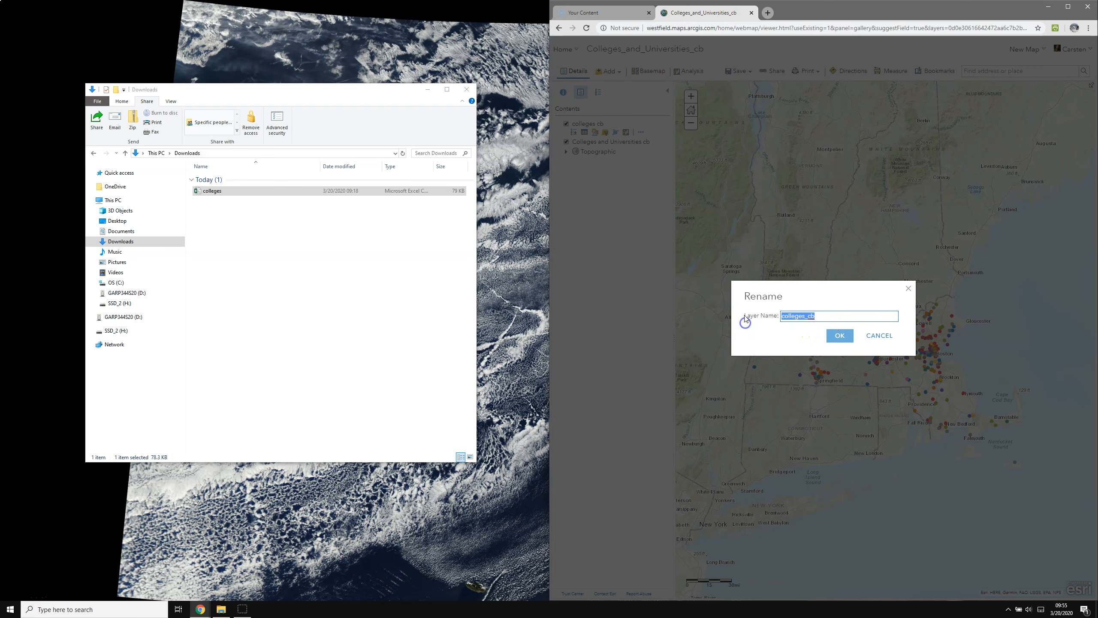
pyautogui.write('Colleges and Universities (MA')
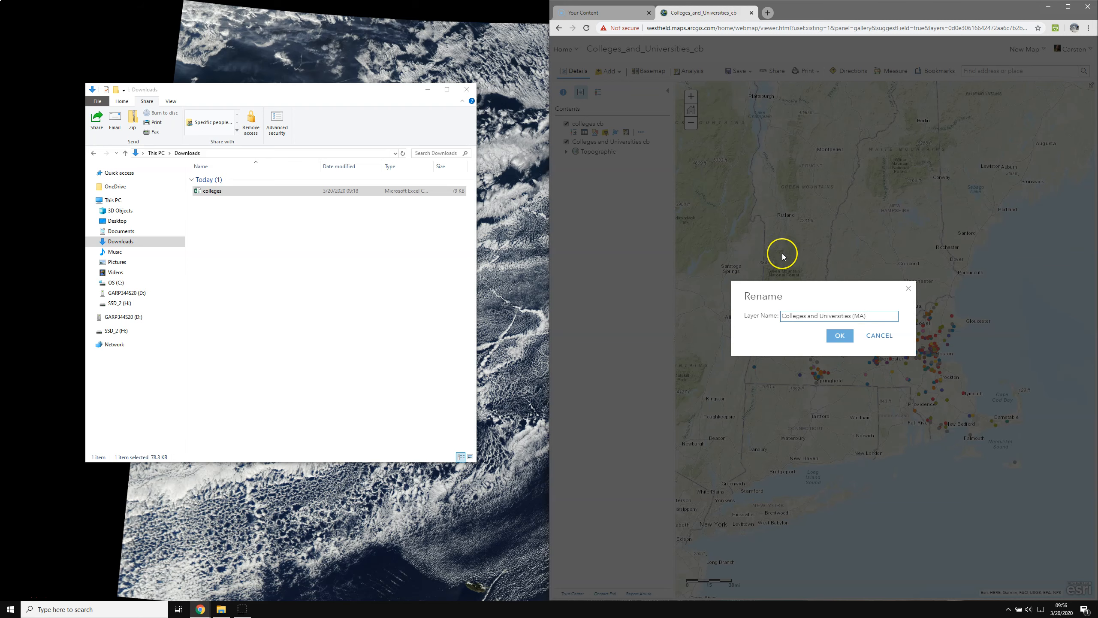
pyautogui.click(839, 335)
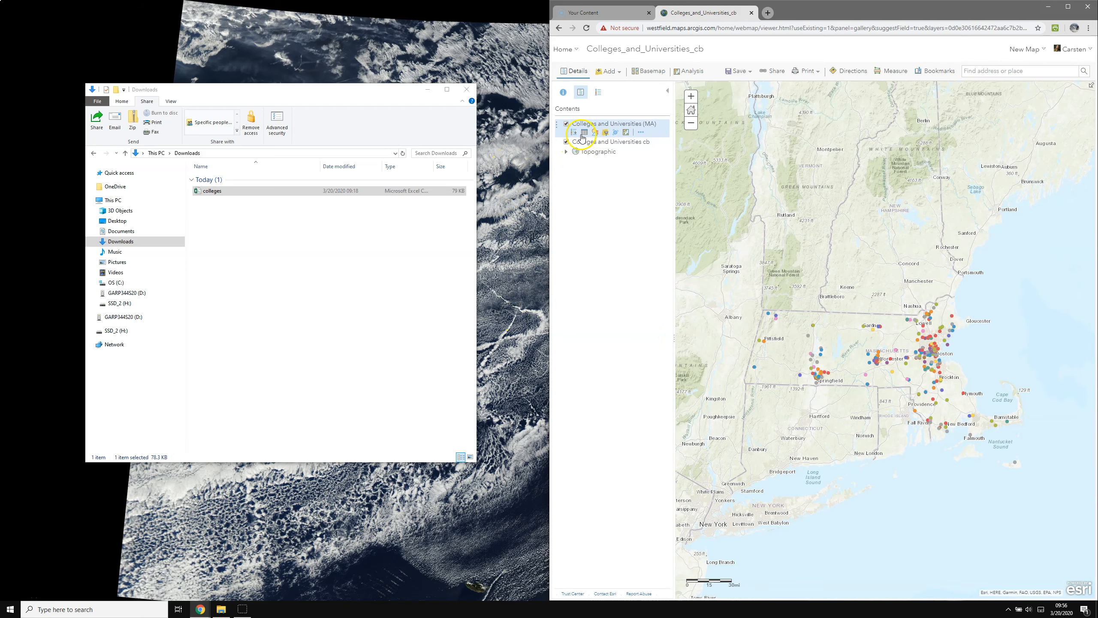
# Show the layer's attribute table, enlarge it, and scroll across fields like CATEGORY and L_SRC.
pyautogui.click(585, 132)
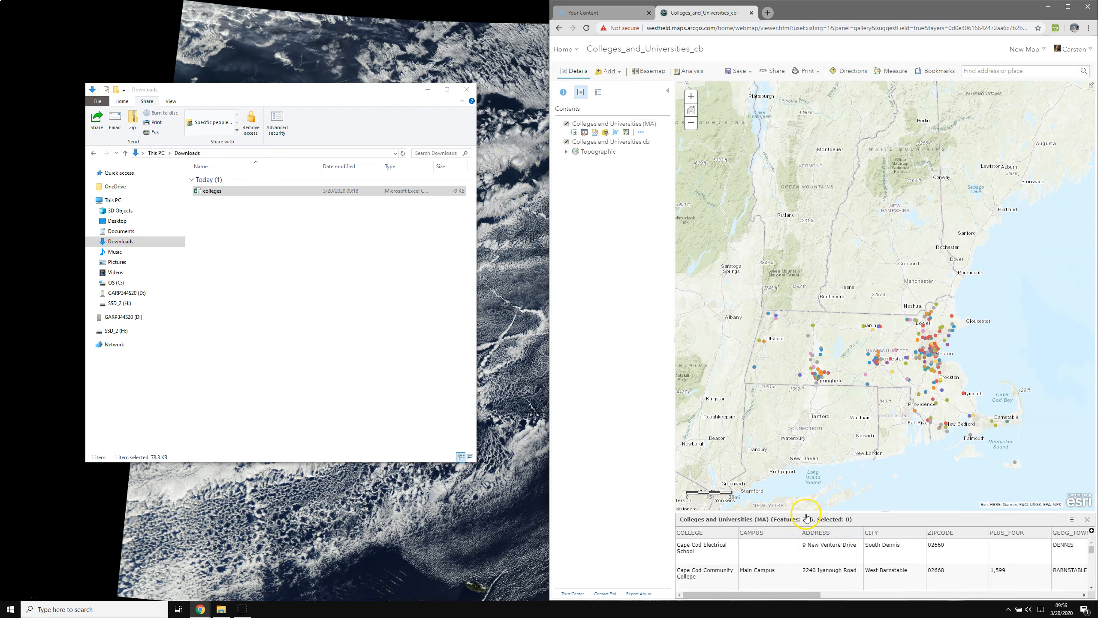
pyautogui.moveTo(821, 514); pyautogui.dragTo(825, 394)
pyautogui.moveTo(767, 595); pyautogui.dragTo(826, 591)
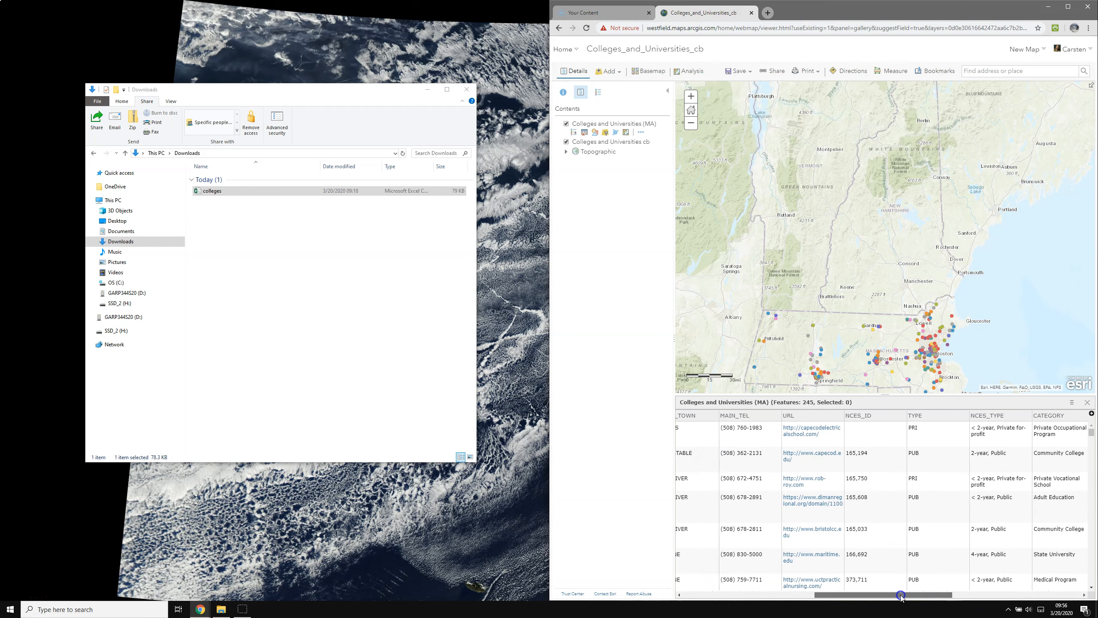
pyautogui.moveTo(831, 588); pyautogui.dragTo(832, 589)
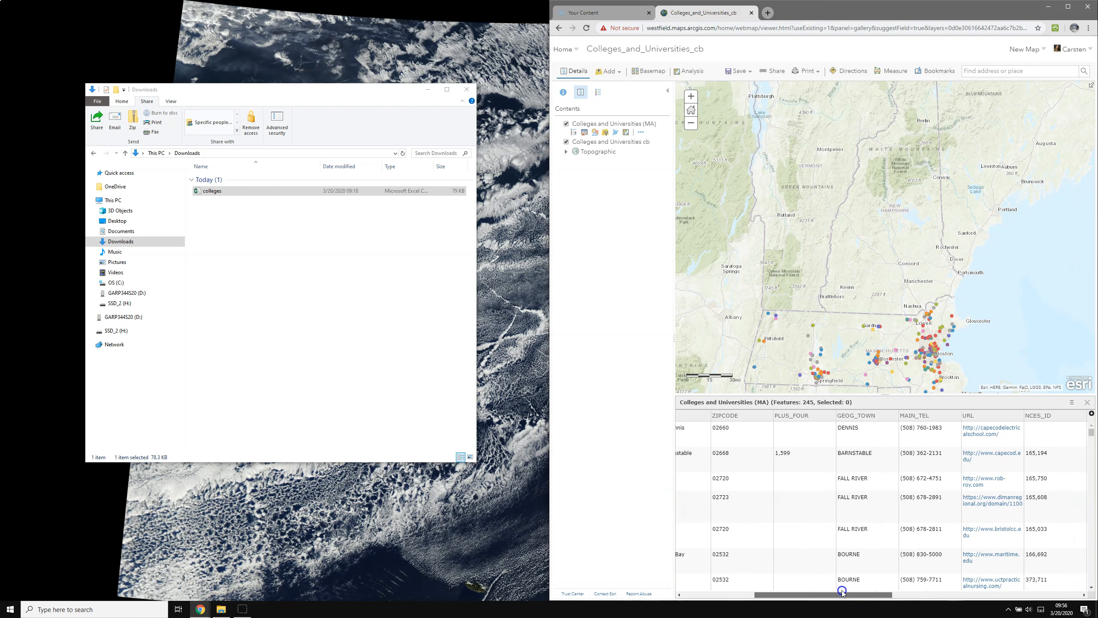
pyautogui.moveTo(926, 589); pyautogui.dragTo(1032, 583)
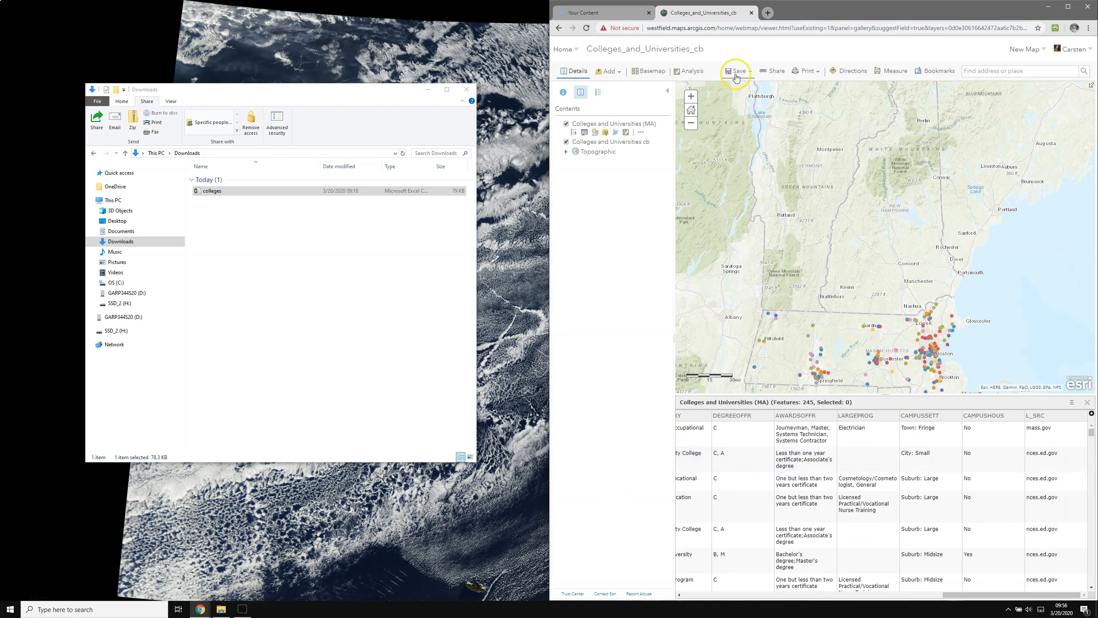
# Close the attribute table and display the Analysis tool categories.
pyautogui.click(1090, 404)
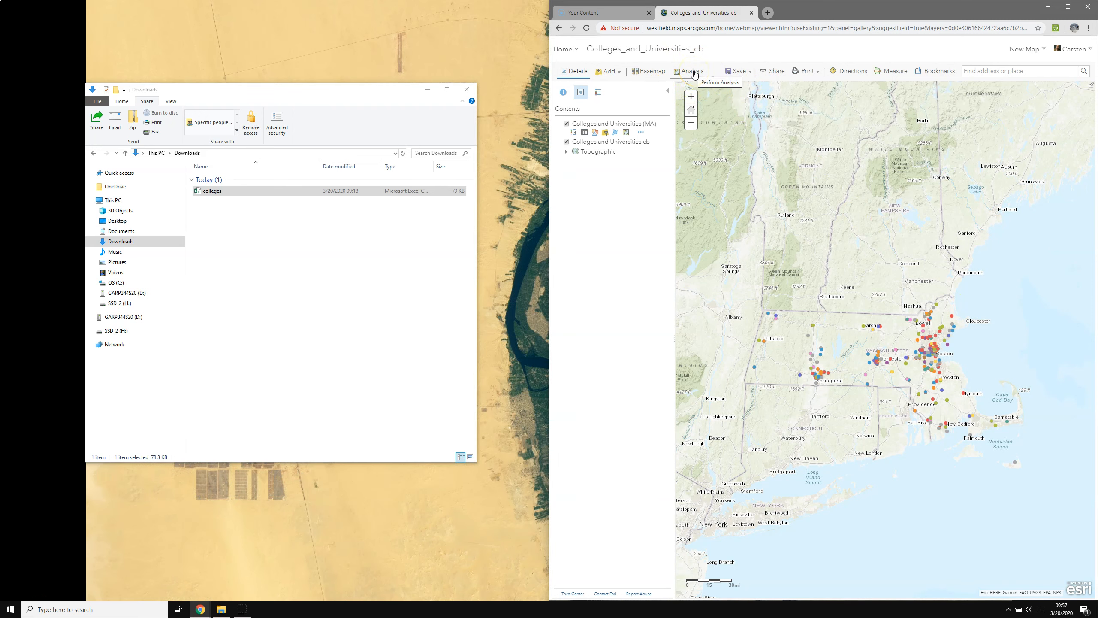
pyautogui.click(693, 72)
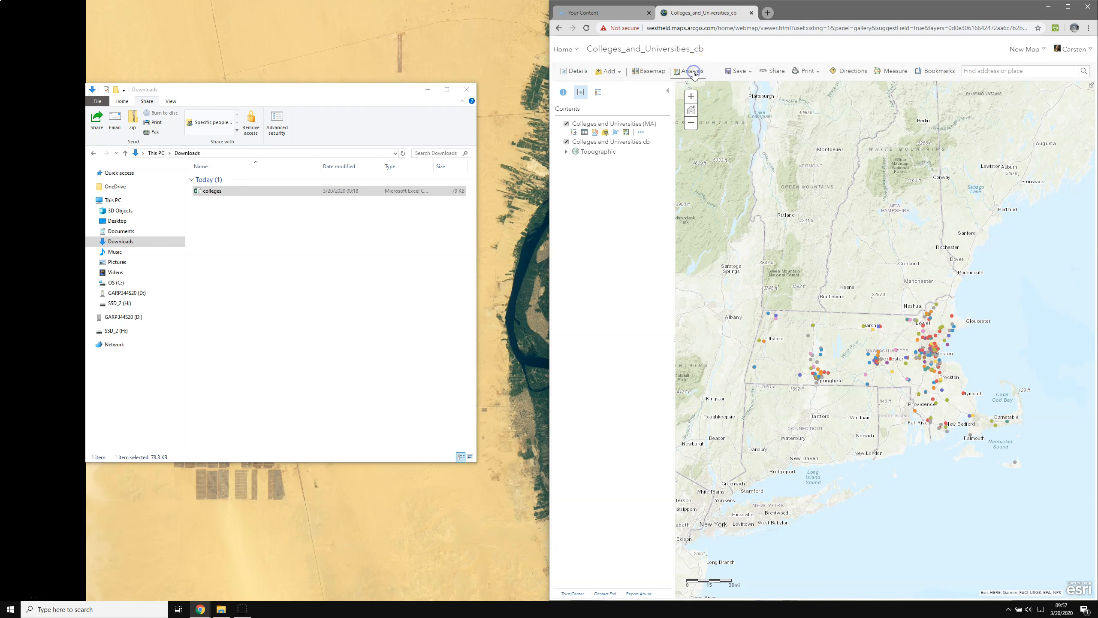